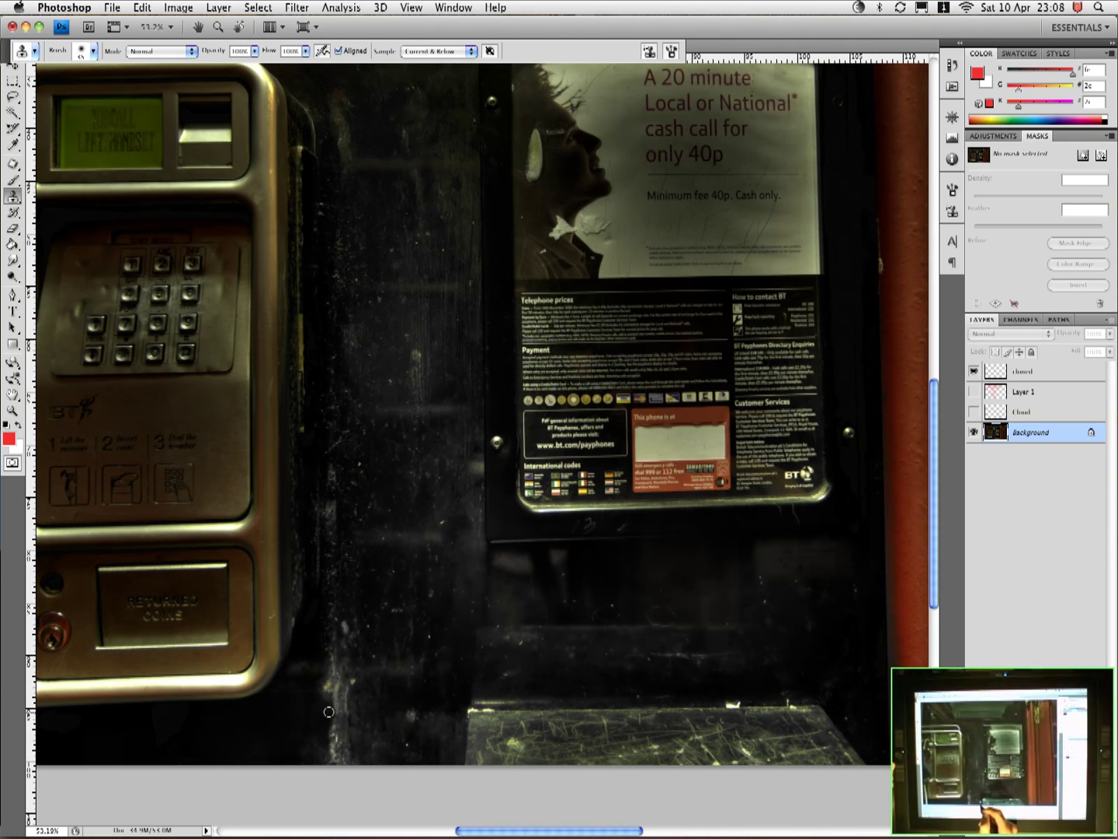
pyautogui.scroll(2, 329, 711)
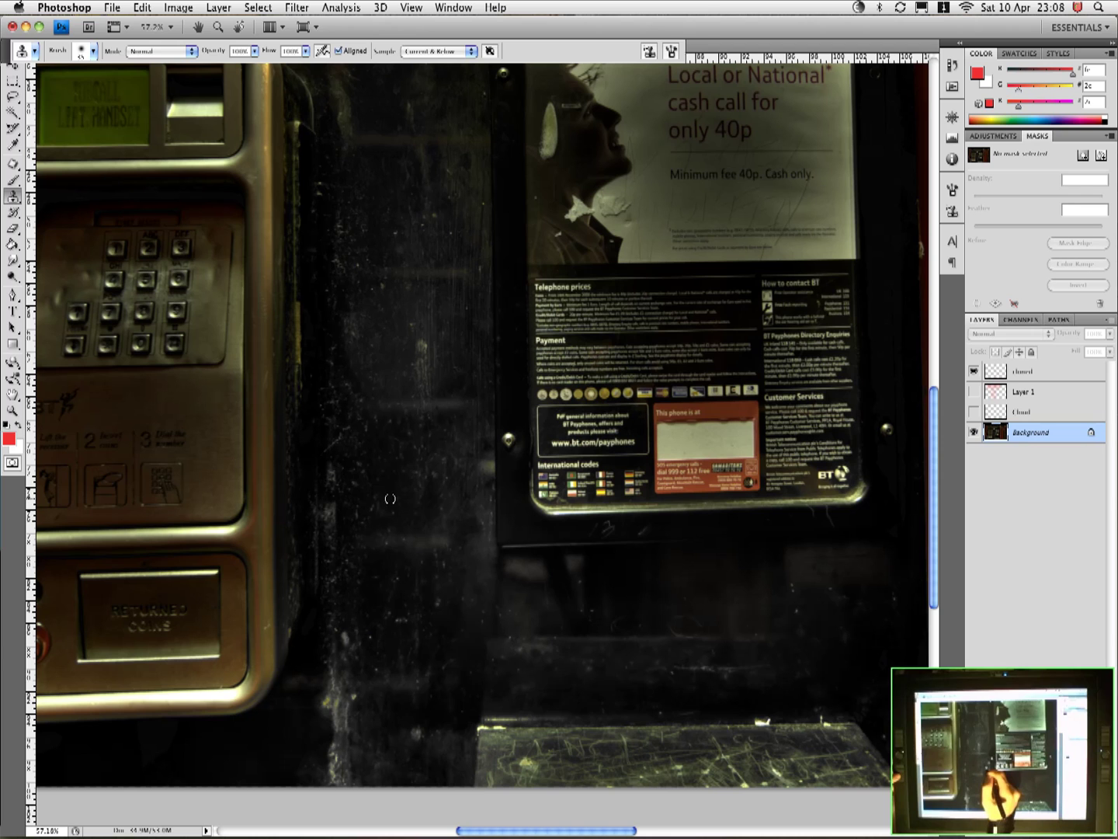
# At Actual Pixels, clone-stamp the specks off the dark back wall, then fit the photo on screen.
pyautogui.scroll(-4, 388, 496)
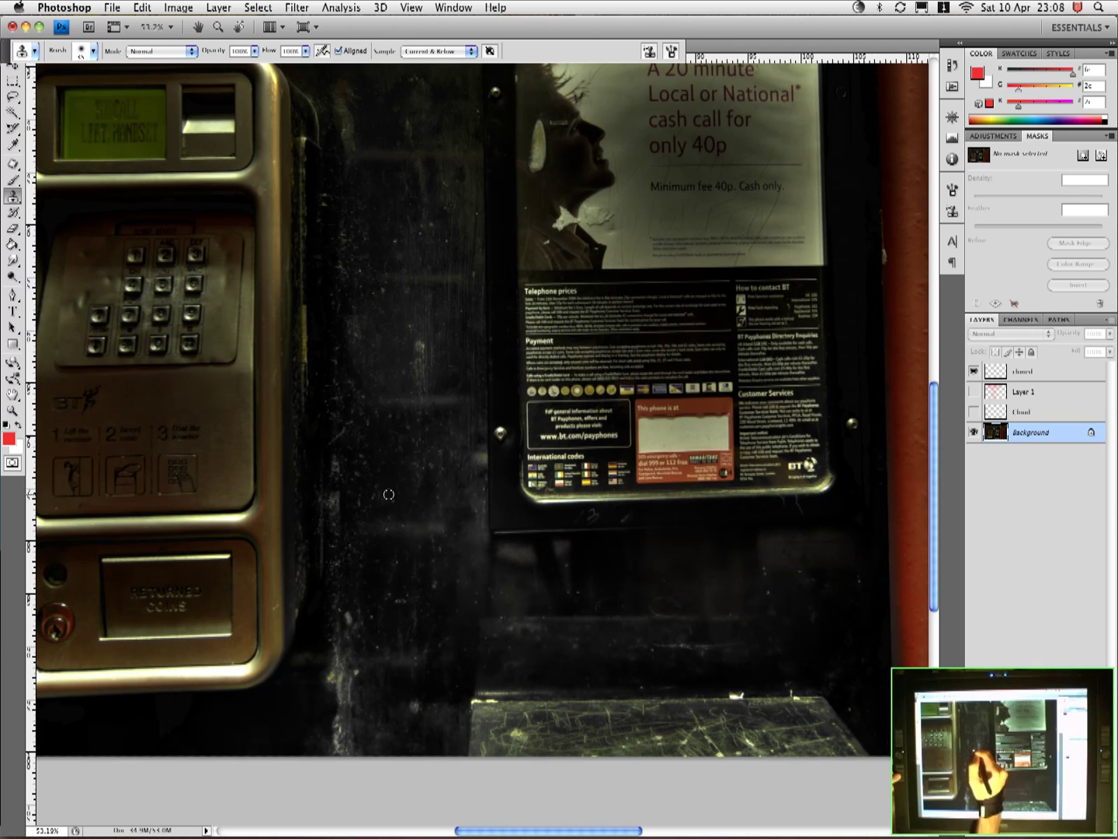
pyautogui.scroll(-4, 420, 236)
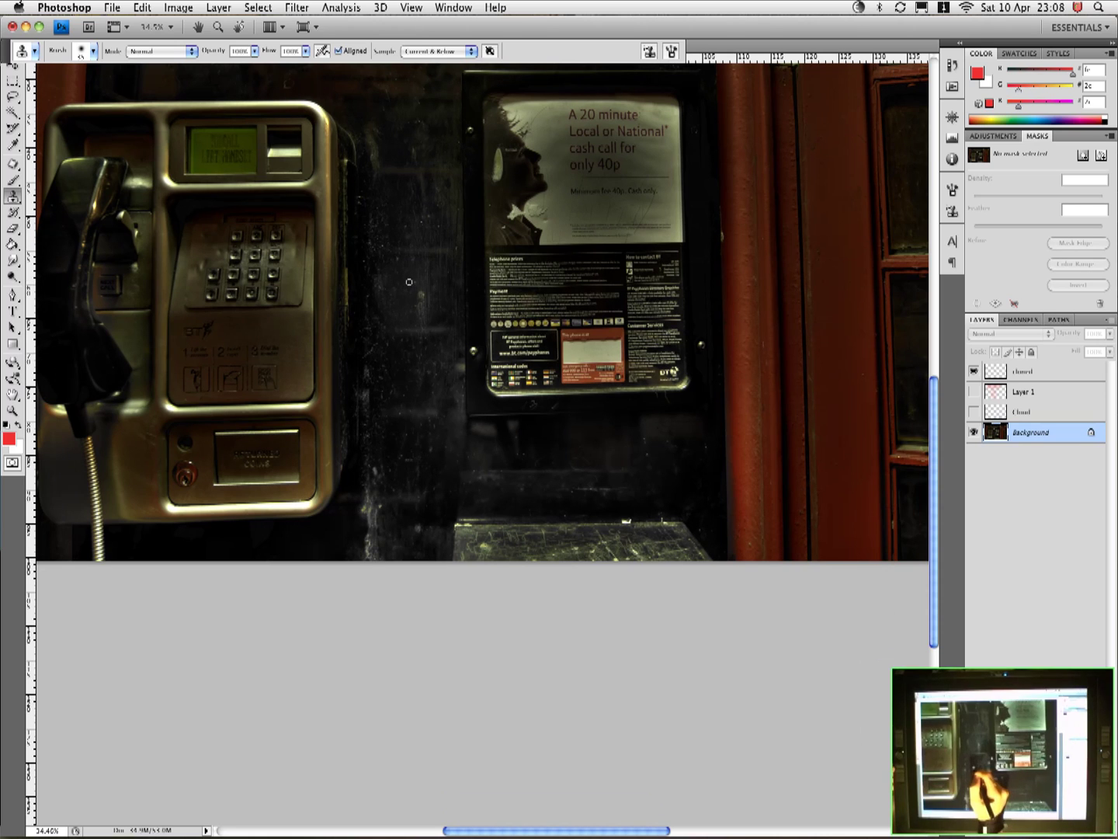
pyautogui.press('super+alt+0')
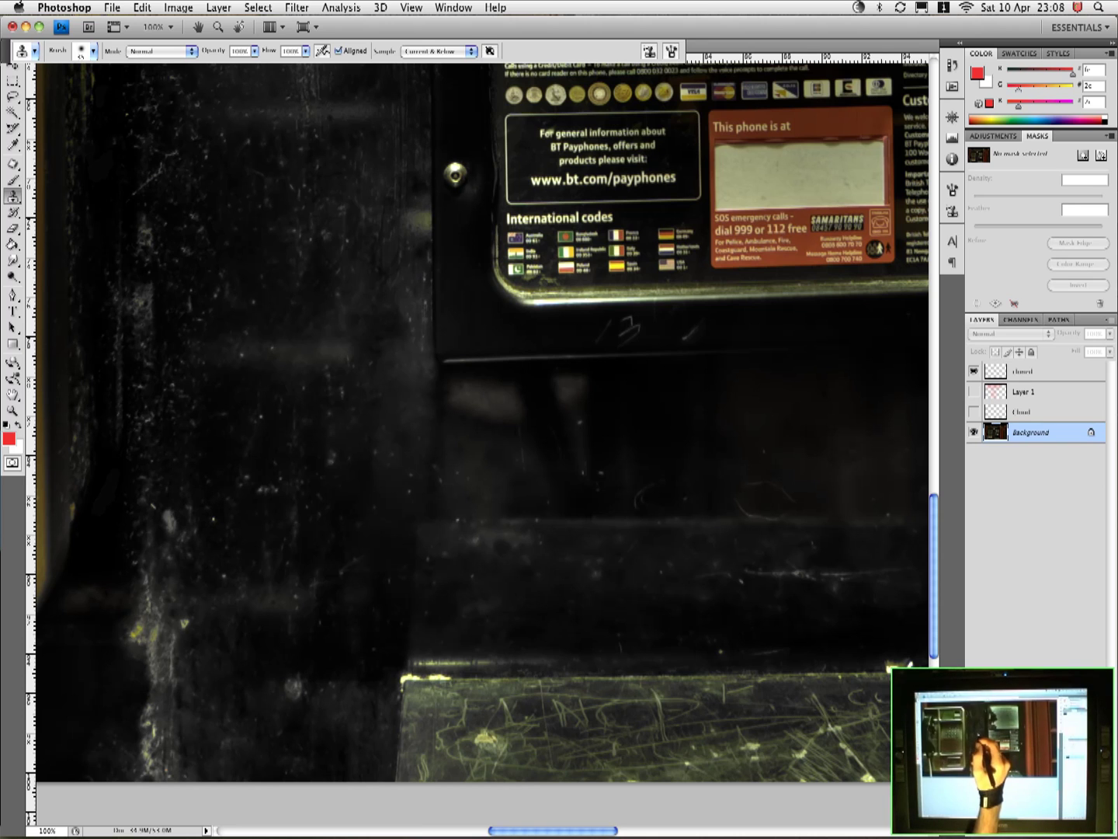
pyautogui.moveTo(292, 679)
pyautogui.mouseDown()
pyautogui.moveTo(302, 684)
pyautogui.moveTo(288, 689)
pyautogui.mouseUp()
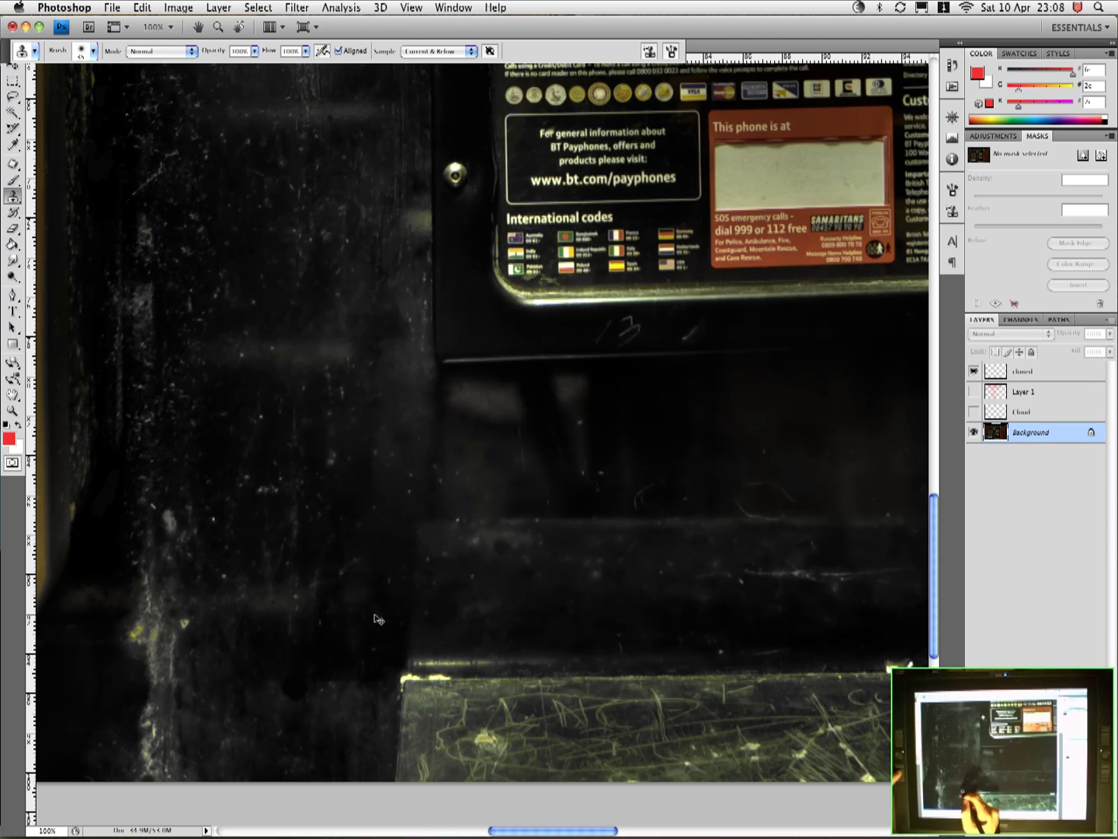
pyautogui.press('super+0')
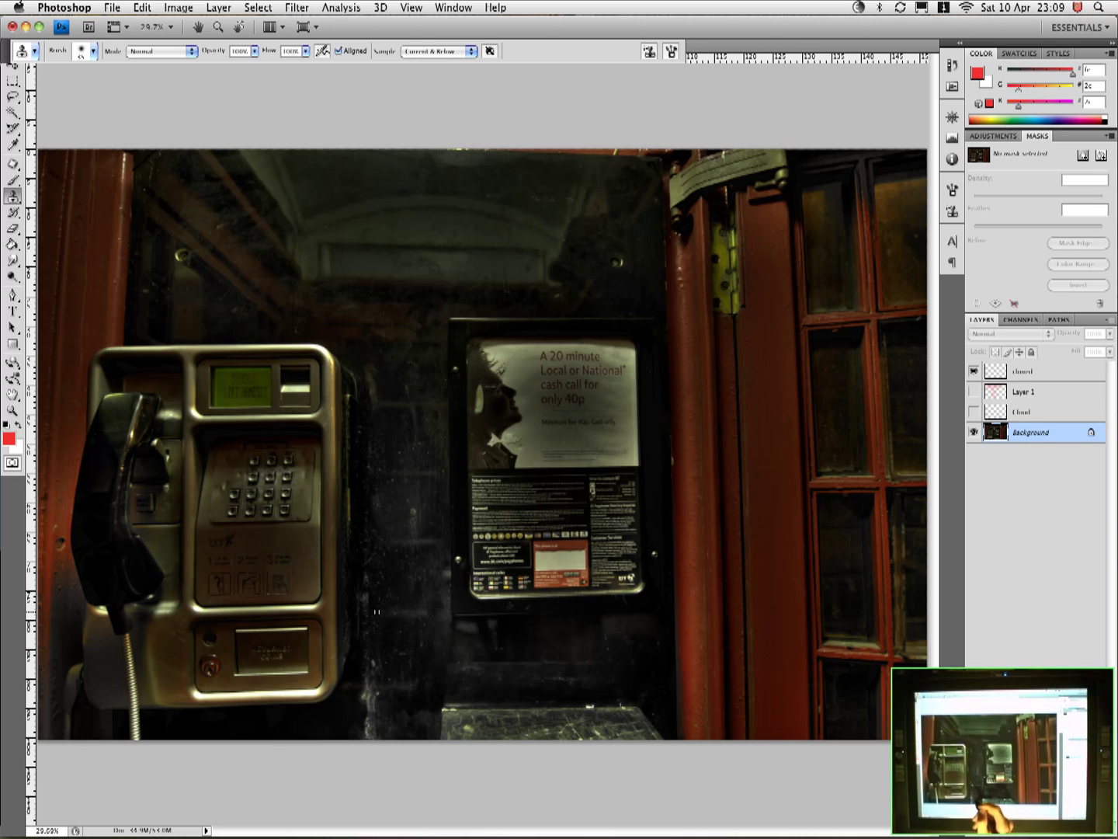
# Toggle Layer 1's red marker overlay on and off to compare the problem spots.
pyautogui.click(974, 392)
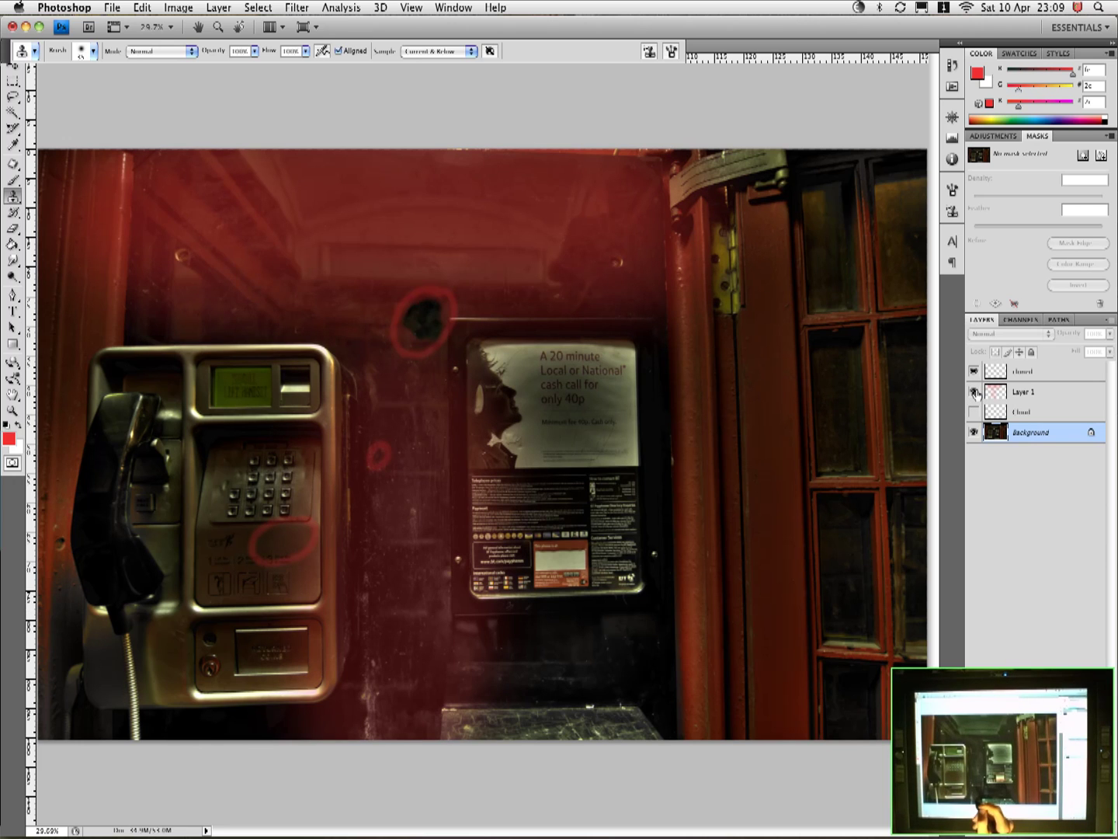
pyautogui.click(976, 393)
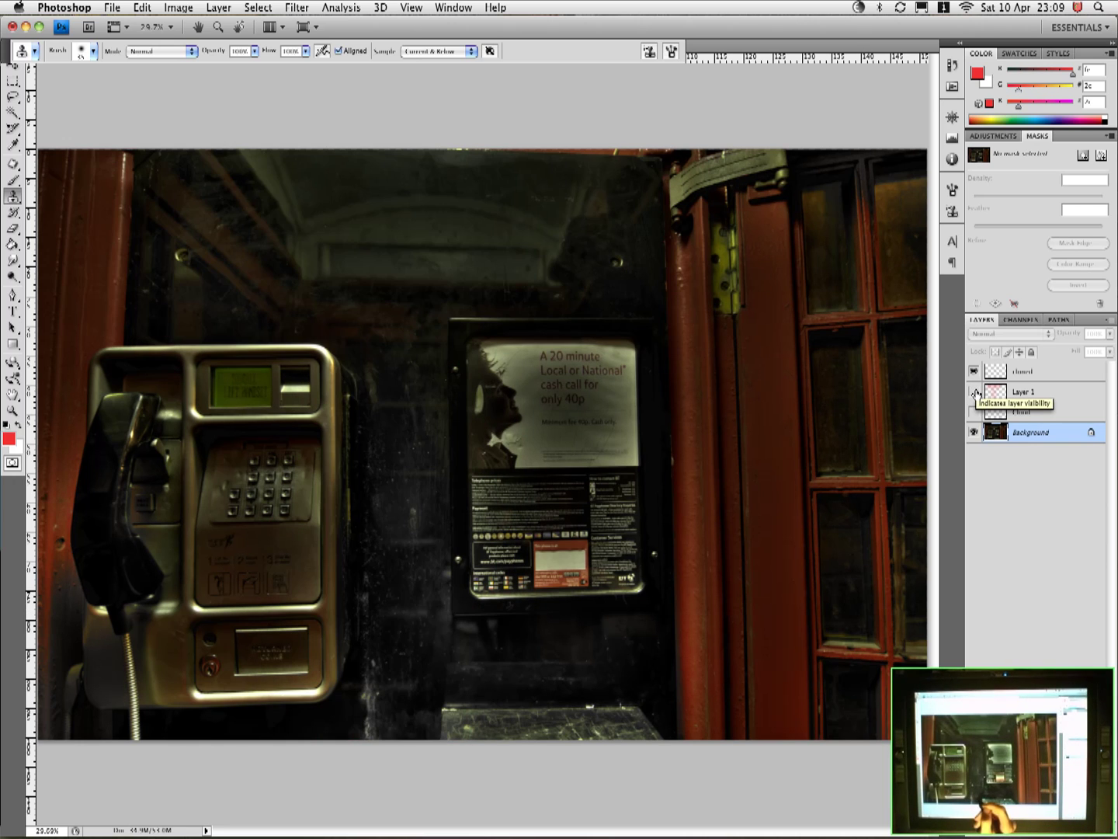
pyautogui.click(975, 393)
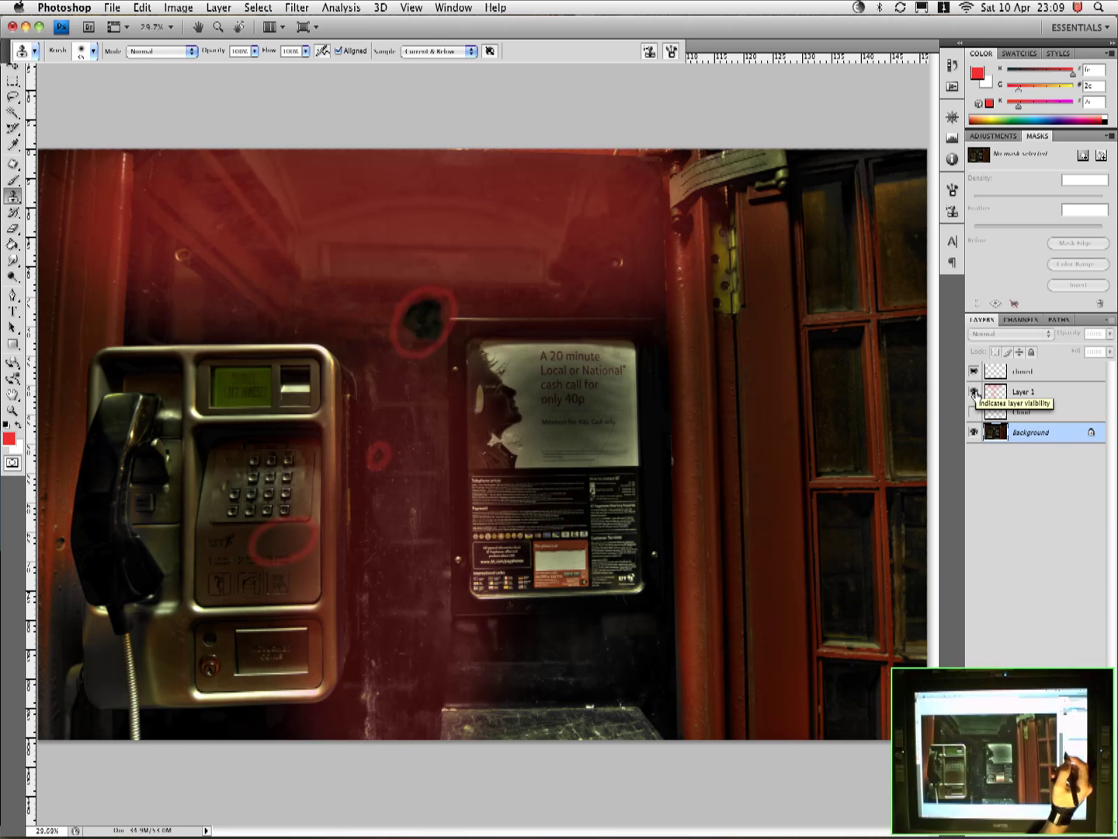
pyautogui.click(975, 393)
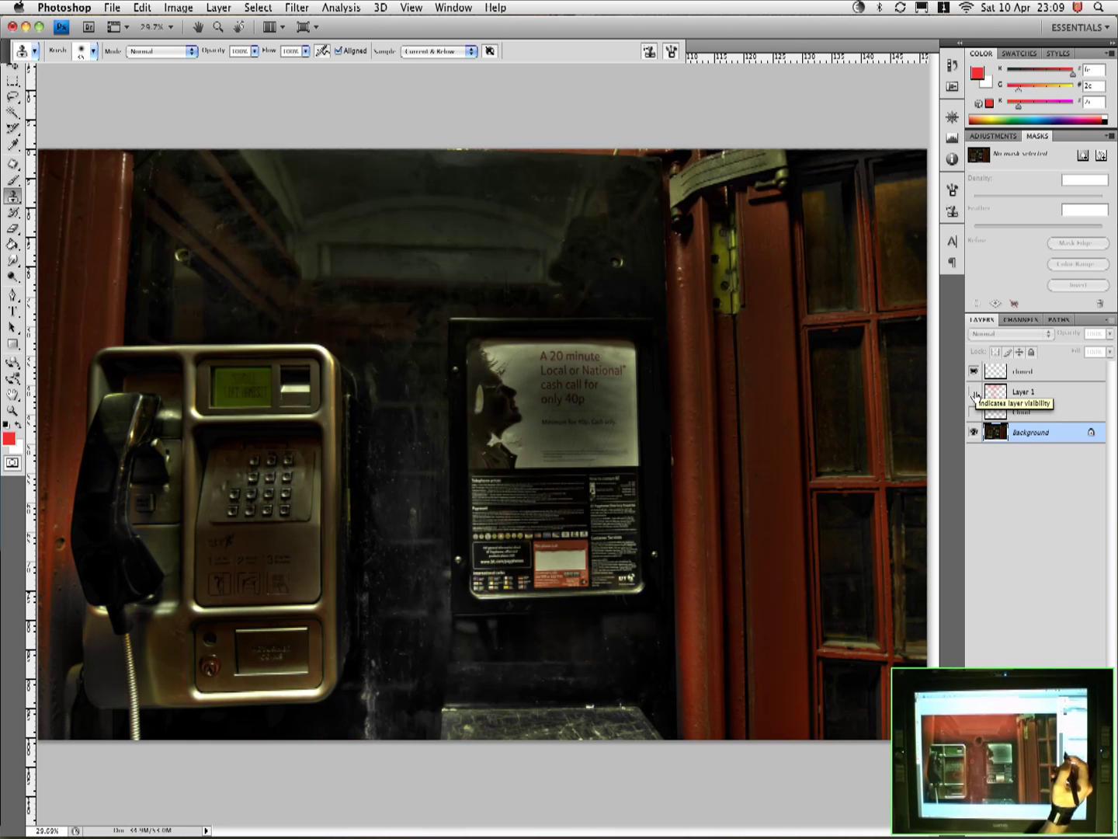
pyautogui.click(975, 393)
pyautogui.click(976, 393)
pyautogui.click(975, 393)
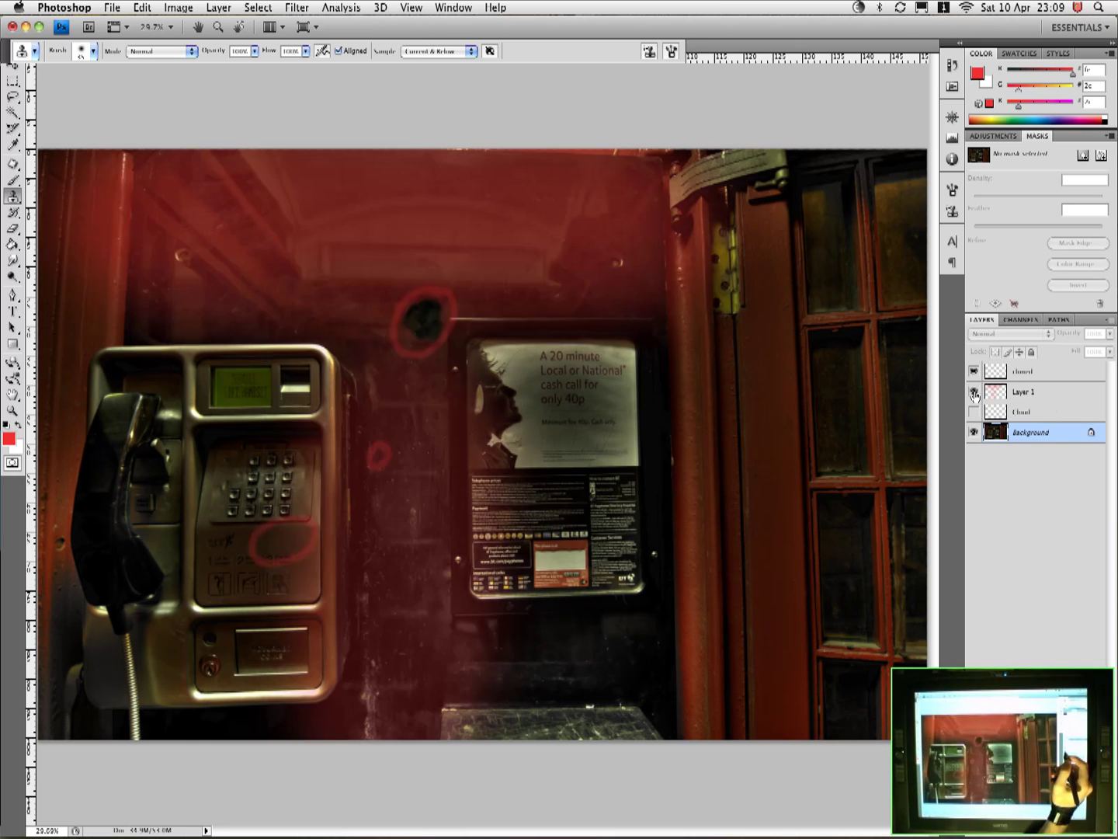
# Leave Layer 1 hidden, show the 'cloned' layer and move it directly above Background.
pyautogui.click(976, 393)
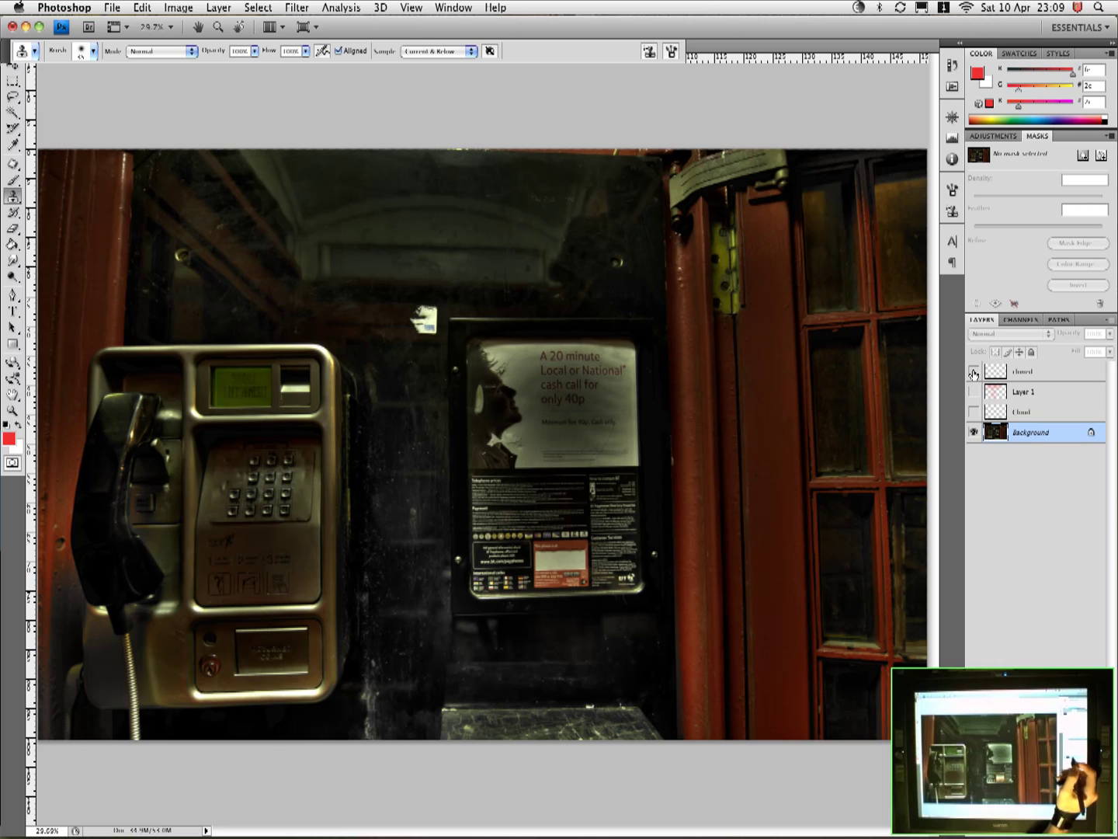
pyautogui.click(974, 373)
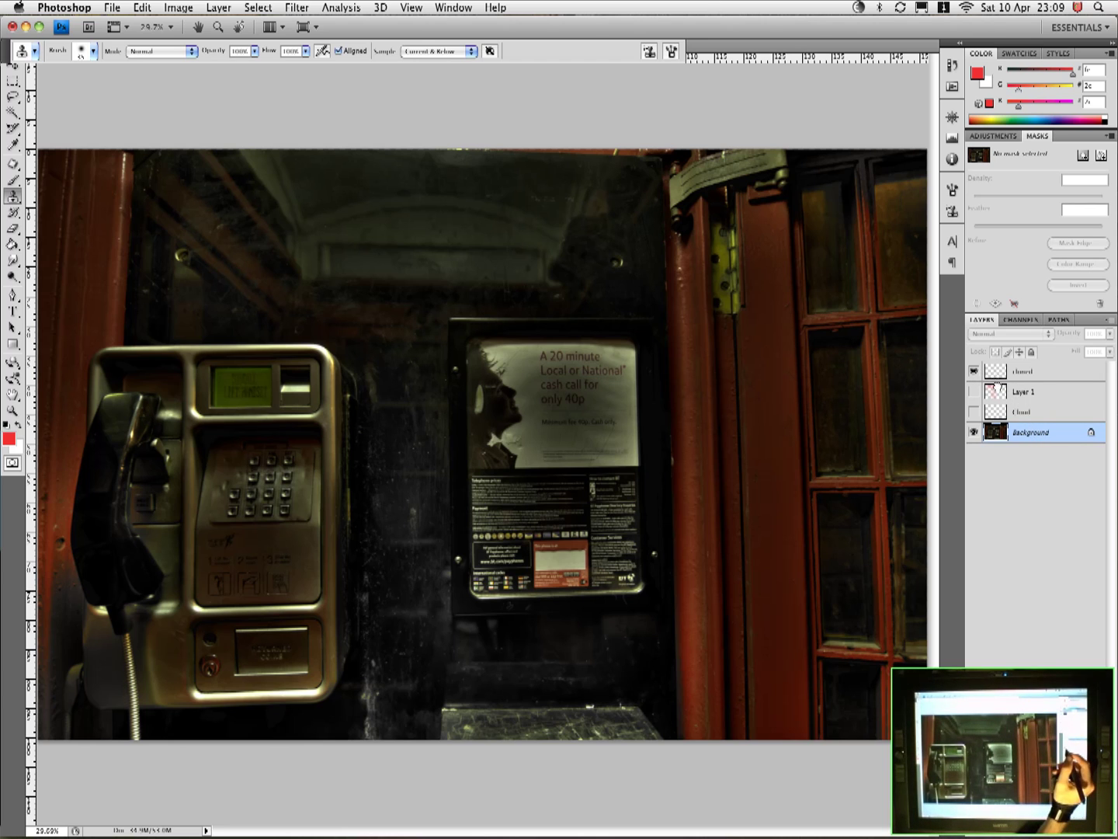
pyautogui.moveTo(997, 417); pyautogui.dragTo(1000, 423)
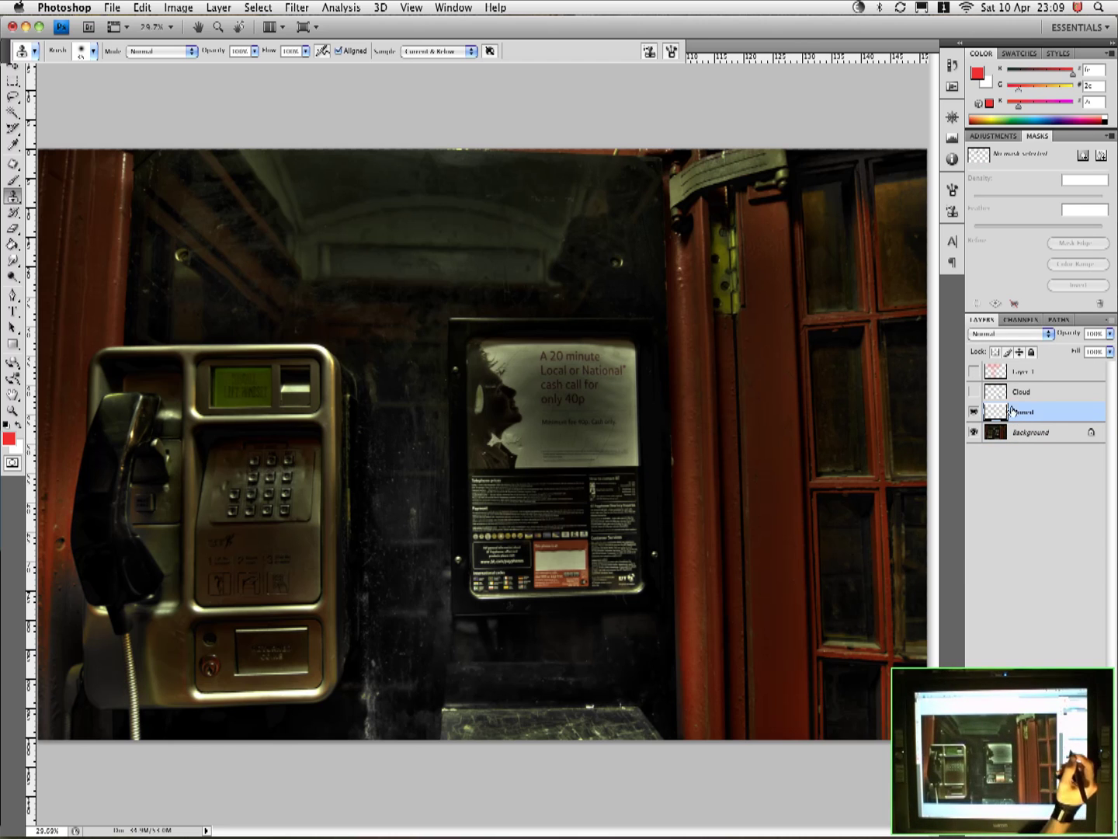
# Show the Cloud layer and select its small cloud image with the Move tool.
pyautogui.click(974, 392)
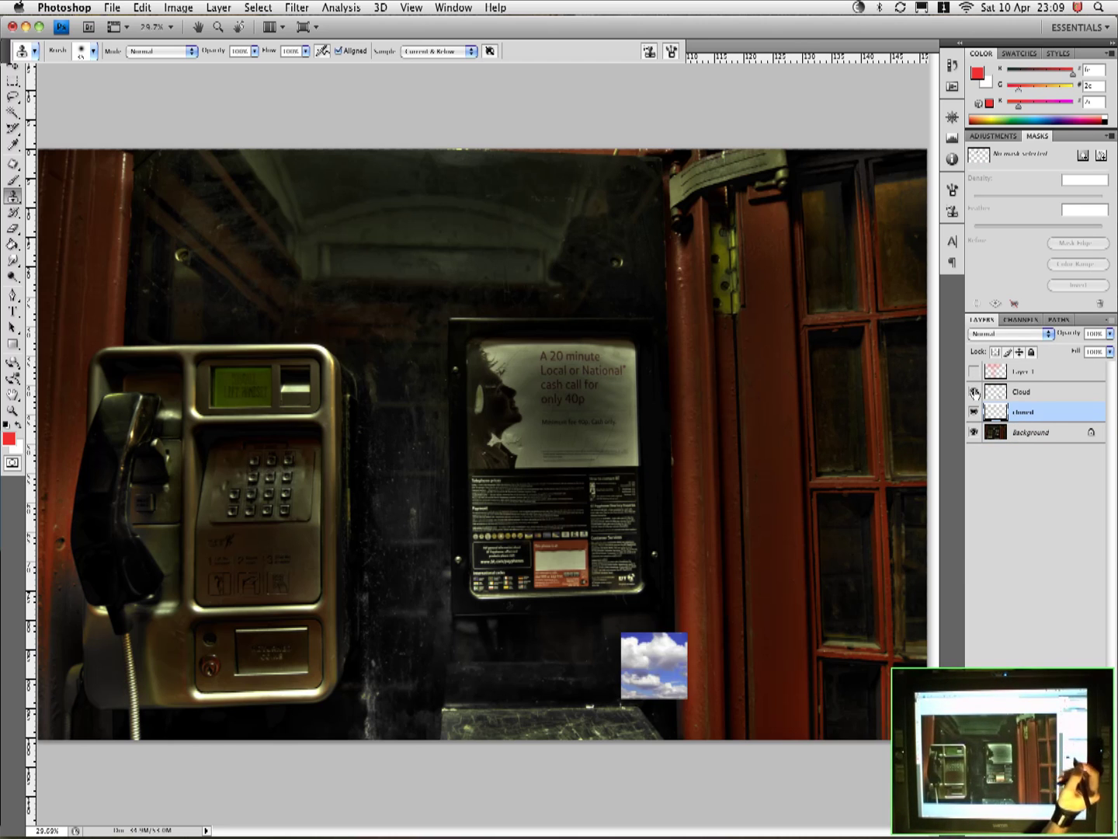
pyautogui.middleClick(667, 664)
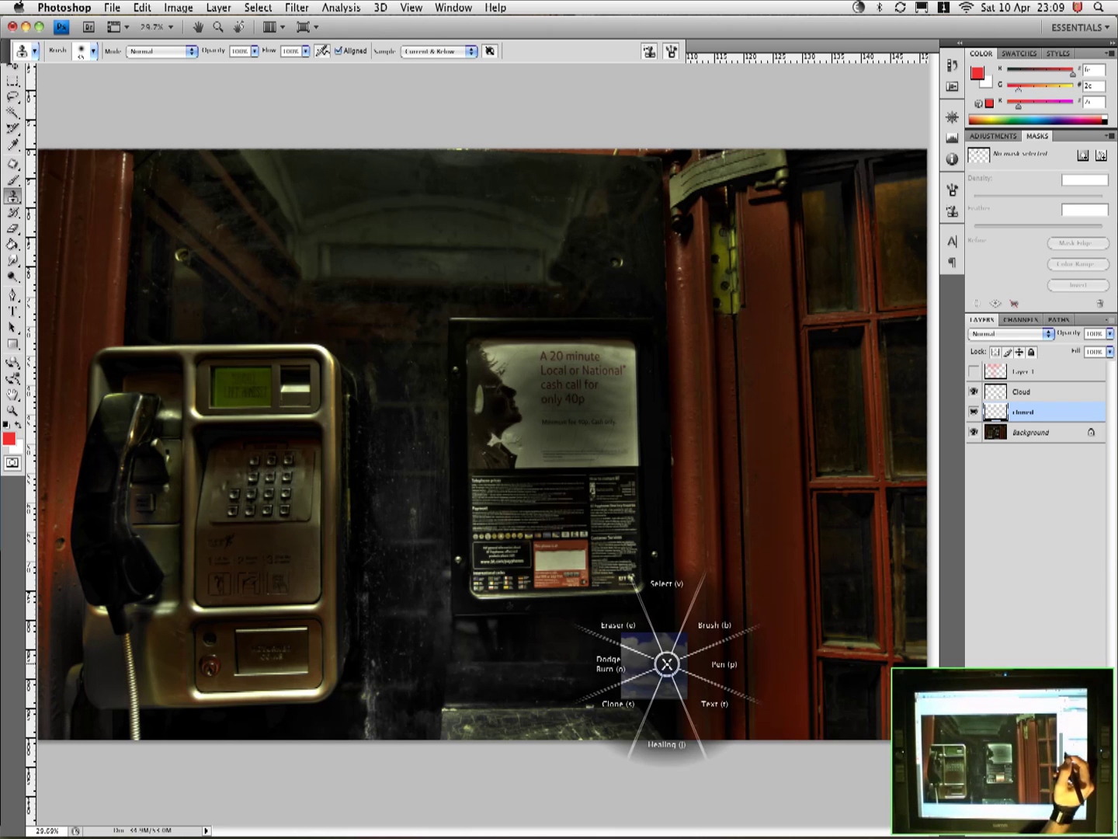
pyautogui.click(669, 581)
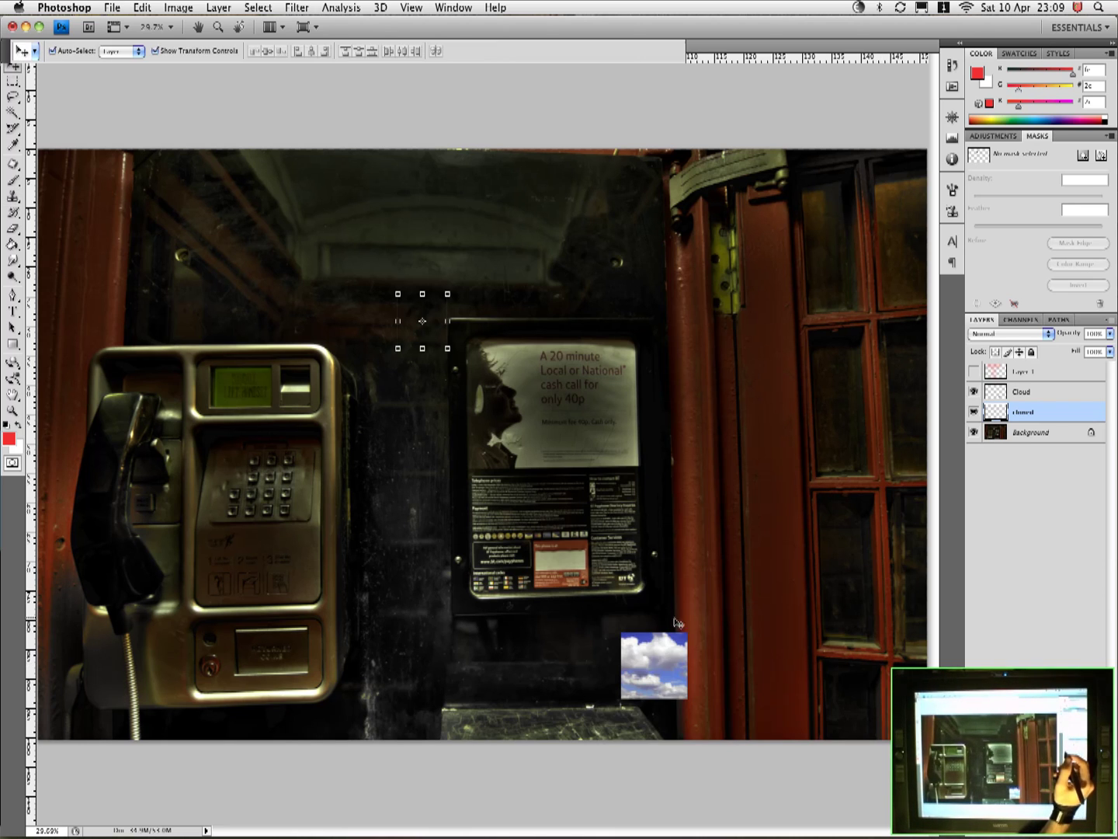
pyautogui.click(652, 673)
# Move the cloud to the top-left corner and stretch it over the whole photo.
pyautogui.hotkey('ctrl', 't')
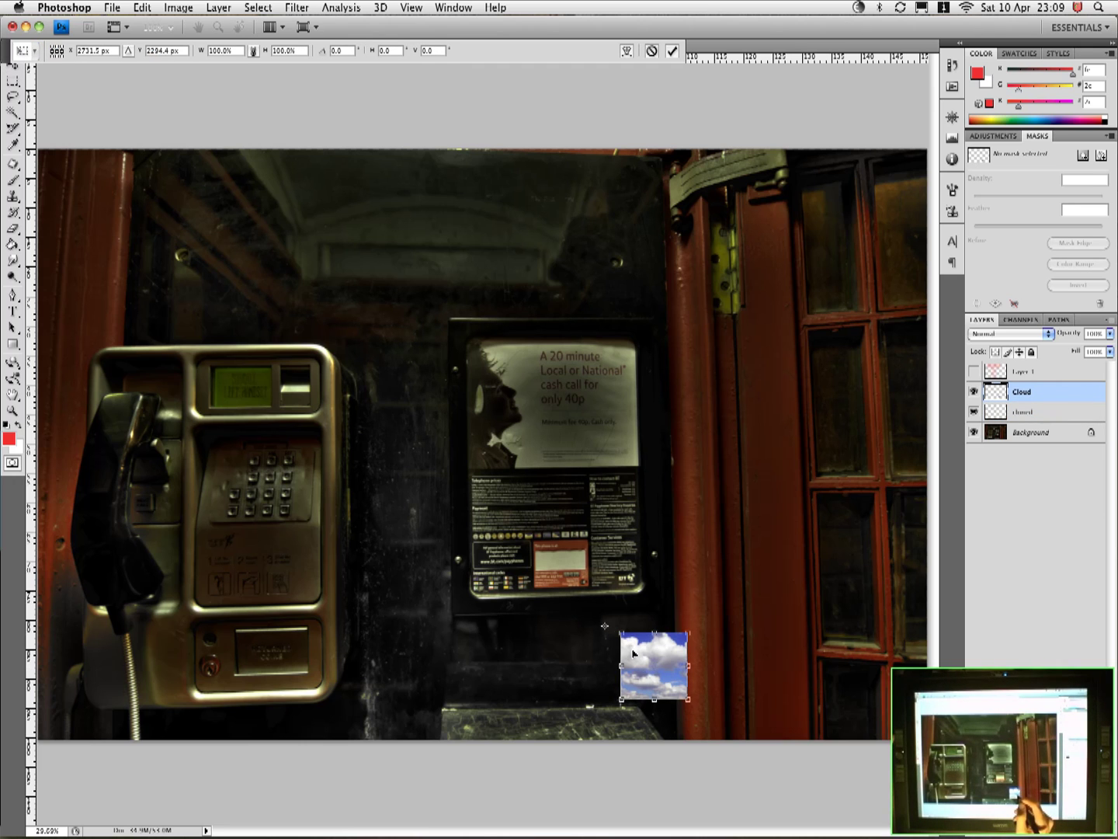
pyautogui.press('Return')
pyautogui.moveTo(637, 653); pyautogui.dragTo(69, 172)
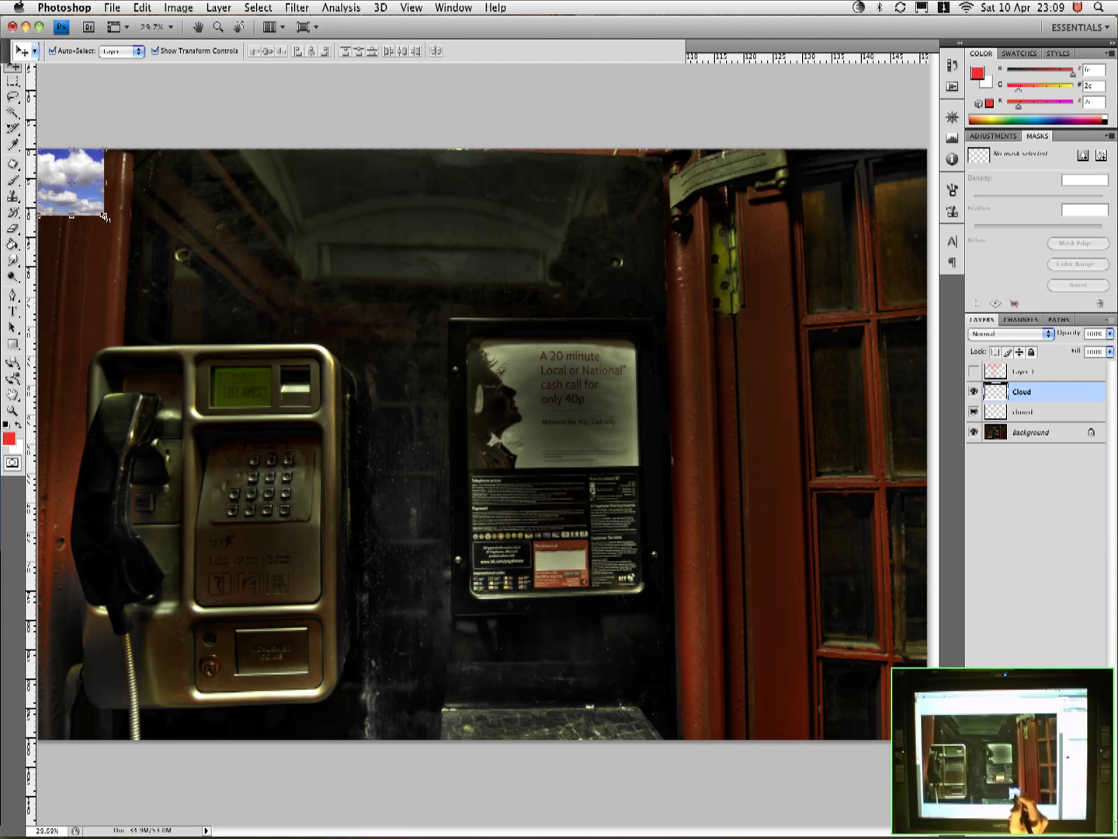
pyautogui.moveTo(106, 218); pyautogui.dragTo(926, 740)
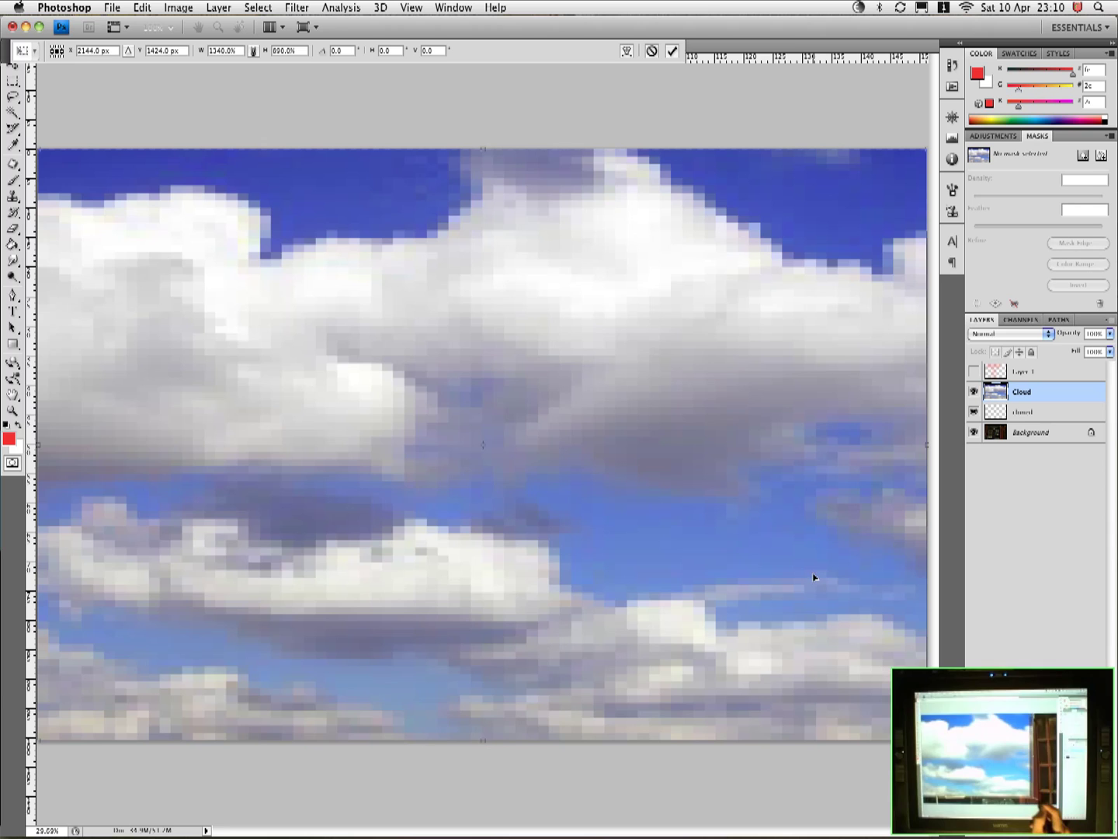
# Commit the cloud's new size and toggle the Cloud layer off and on to compare.
pyautogui.click(672, 51)
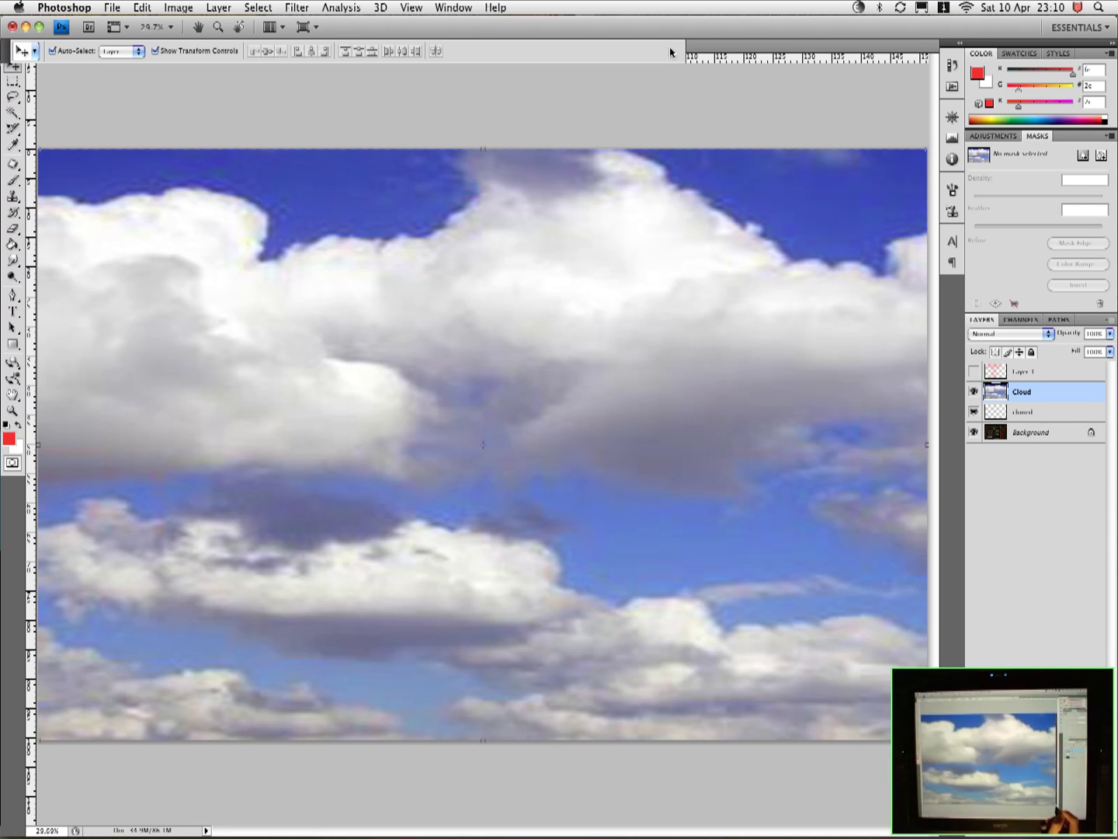
pyautogui.click(975, 393)
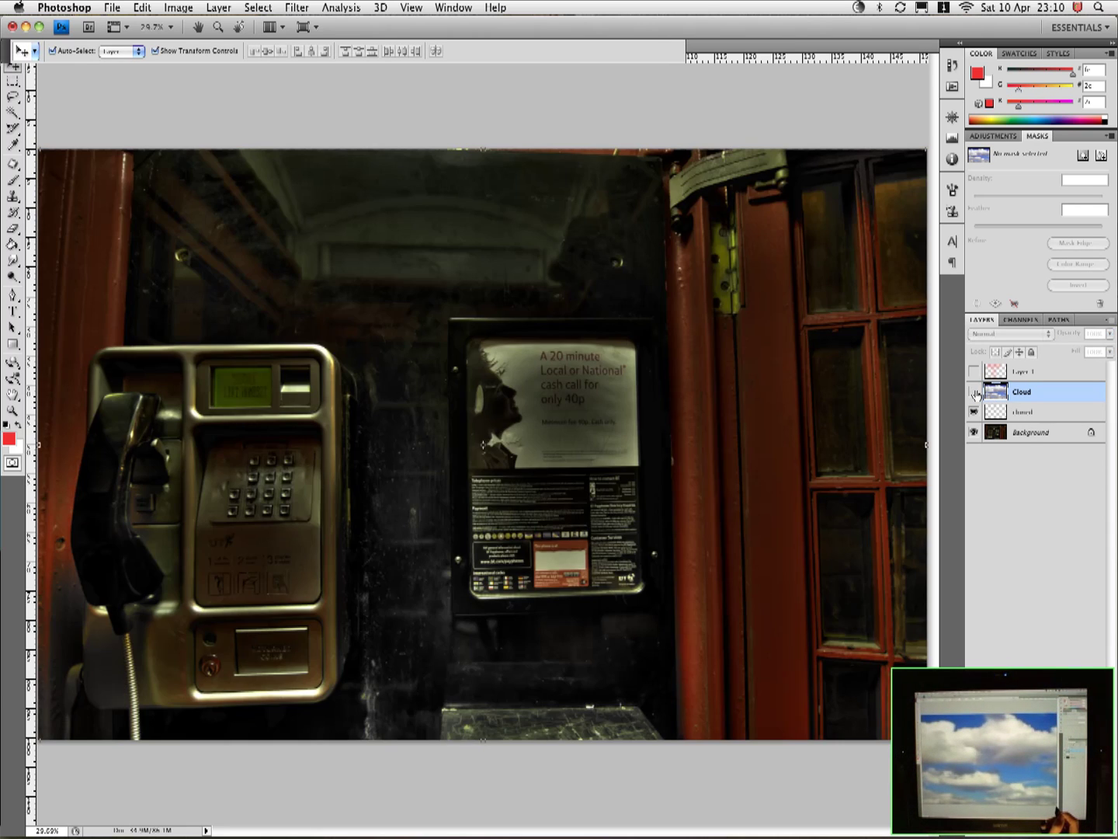
pyautogui.click(974, 392)
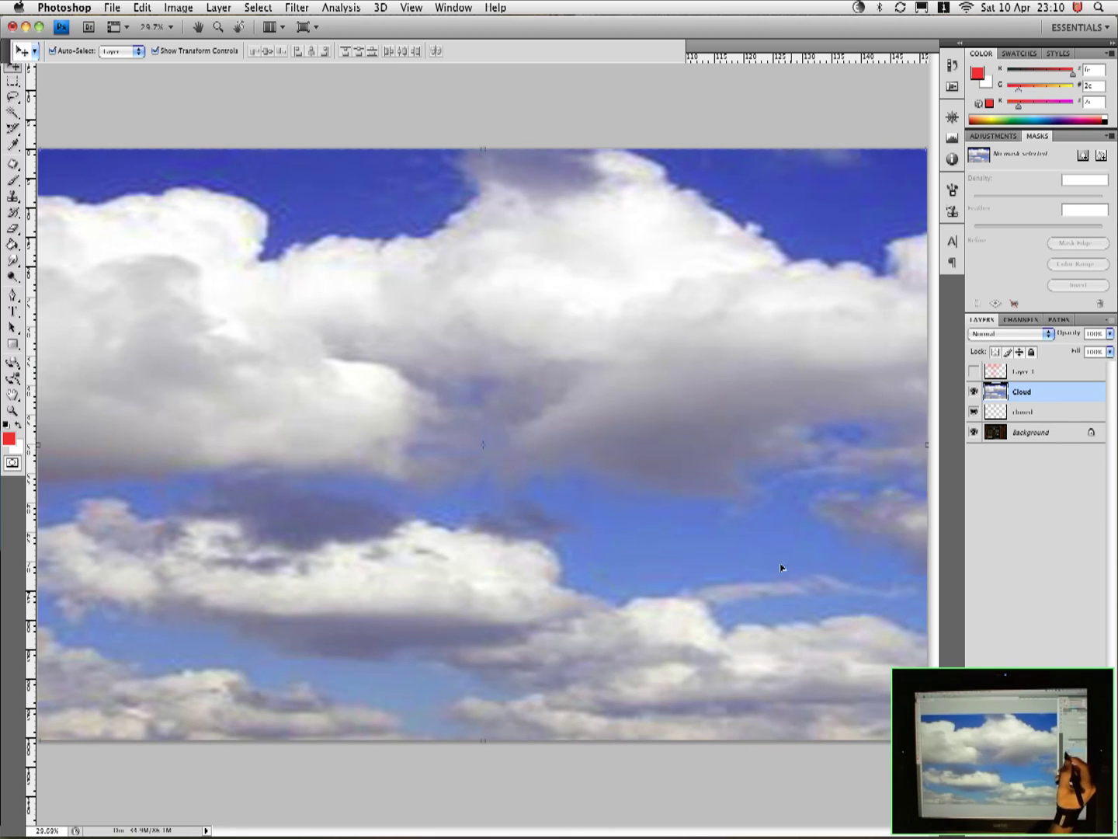
# Desaturate the Cloud layer to greyscale with Image > Adjustments > Desaturate.
pyautogui.click(179, 7)
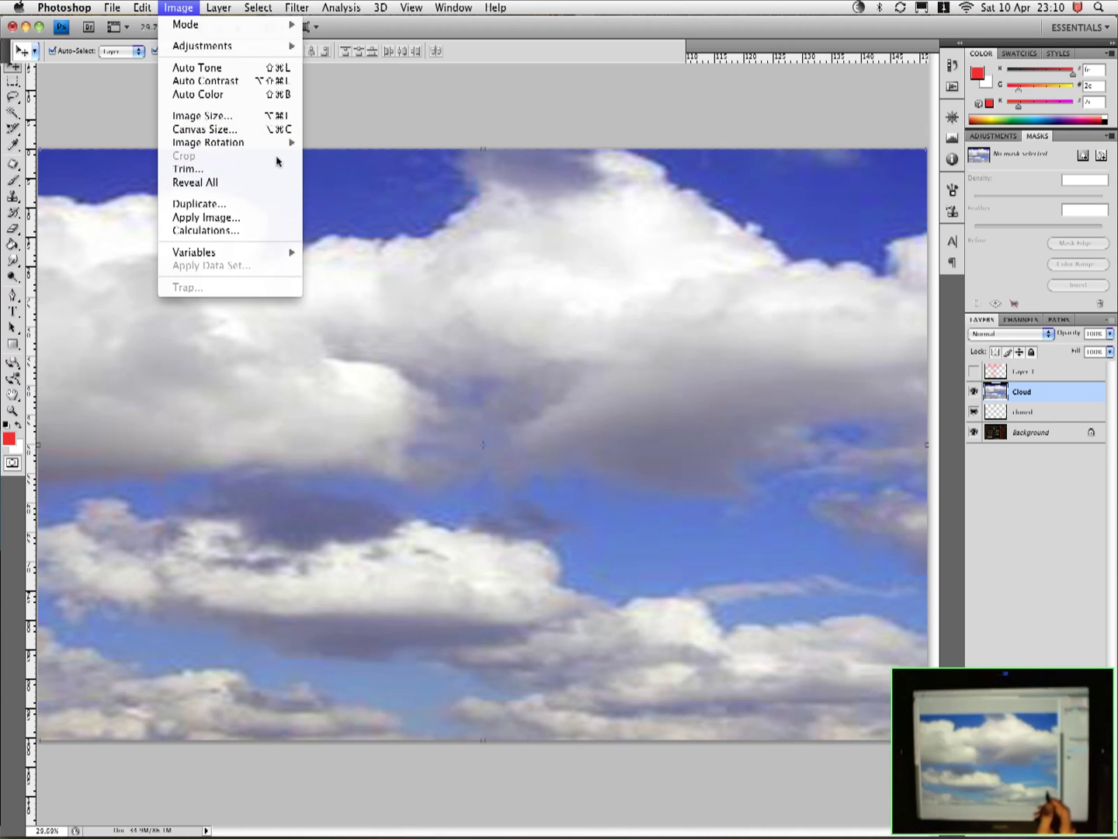
pyautogui.moveTo(280, 53)
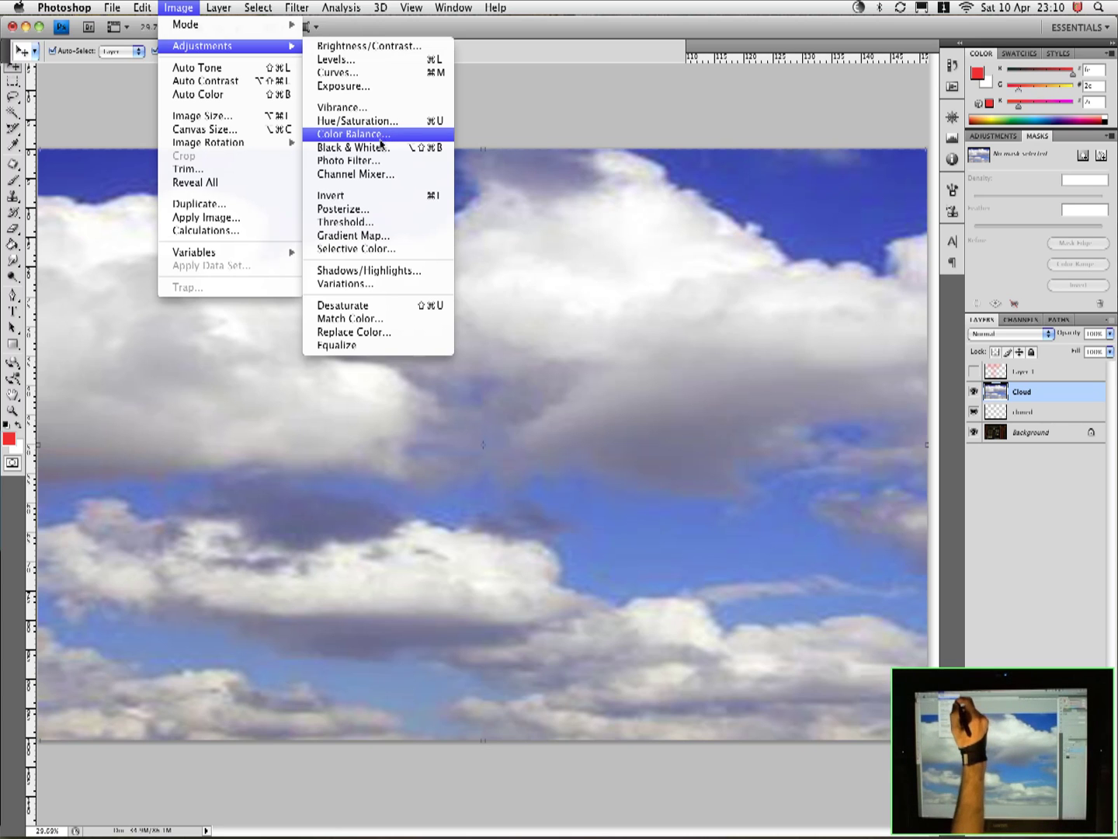
pyautogui.click(370, 305)
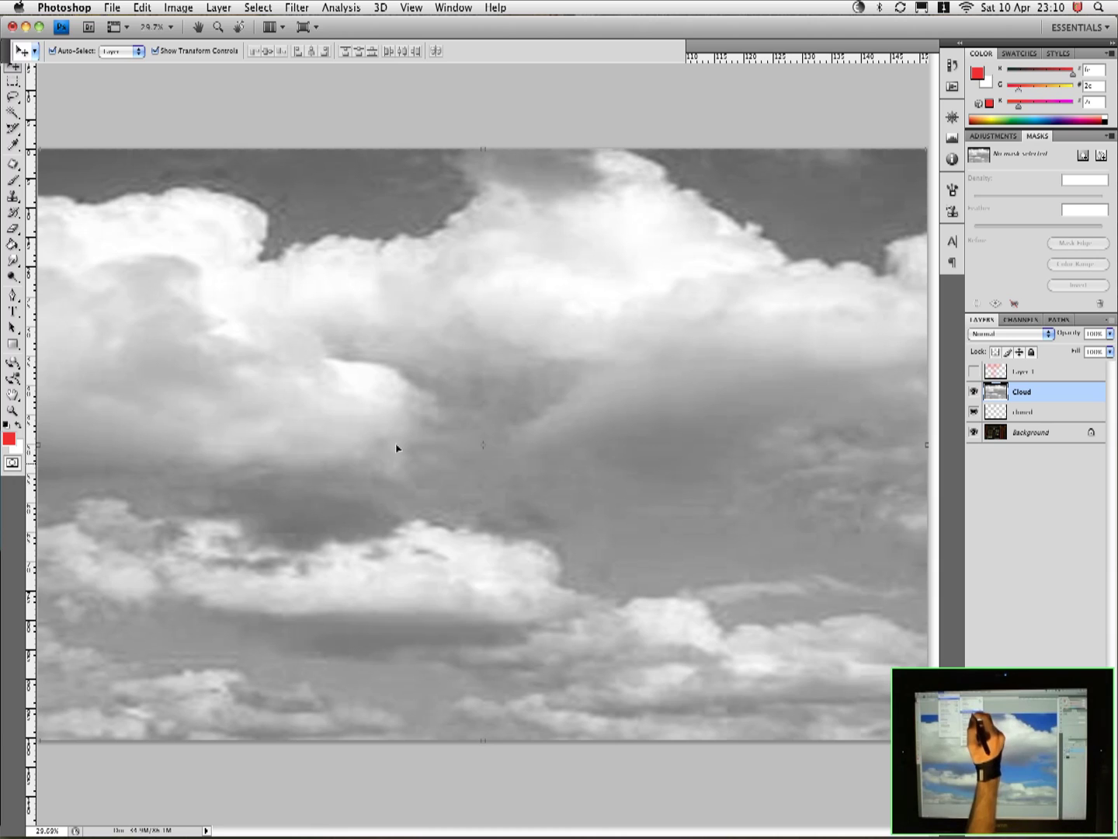
# Apply a Gaussian Blur of about 98.7 px radius to the greyscale Cloud layer.
pyautogui.click(293, 8)
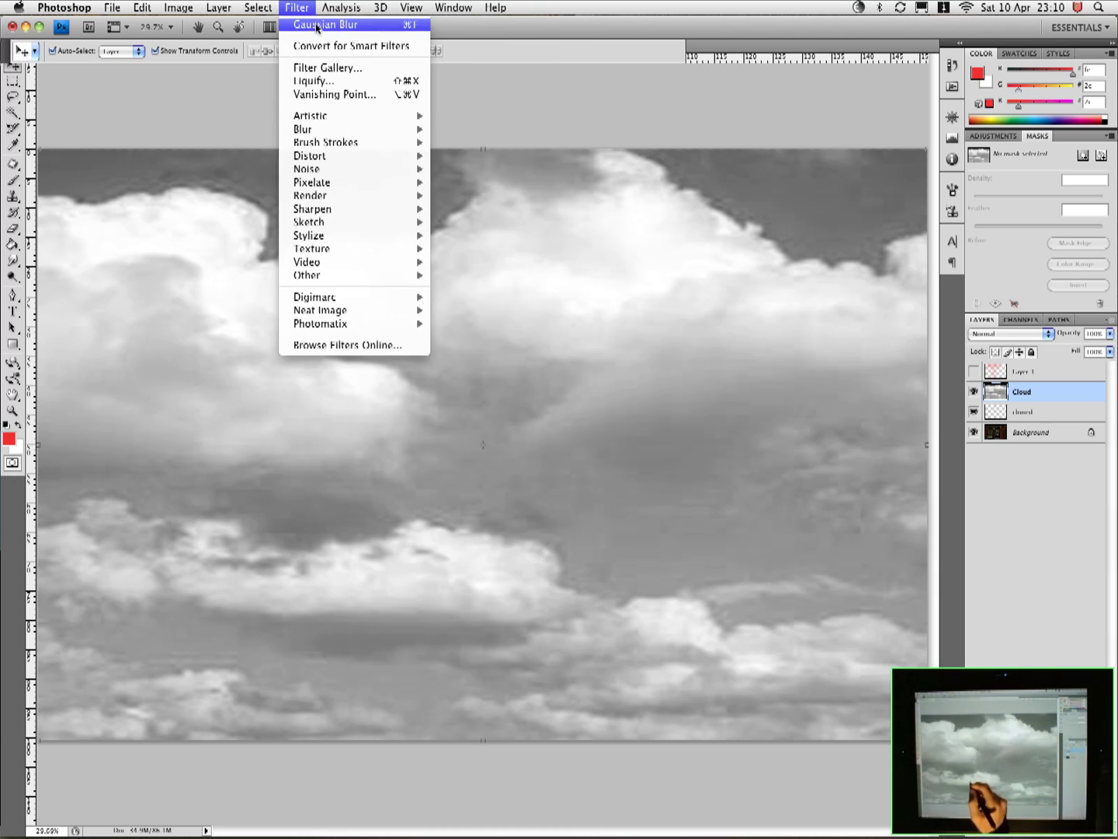
pyautogui.moveTo(342, 129)
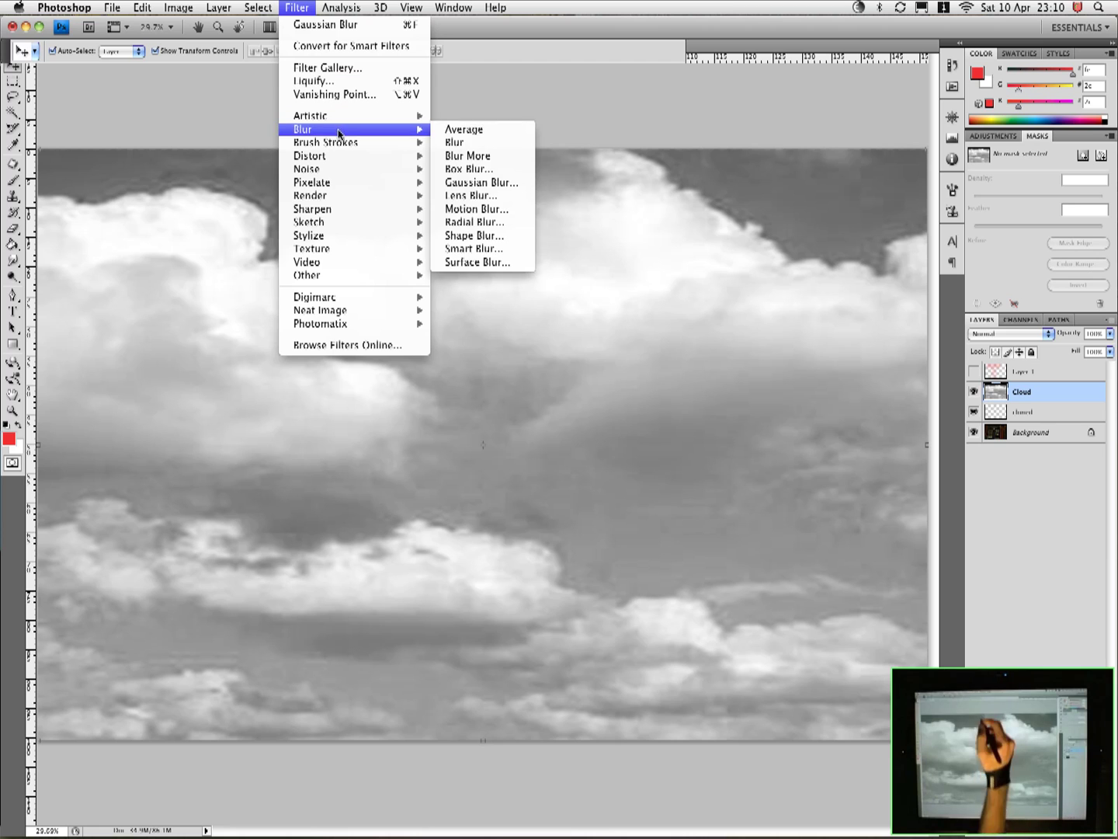
pyautogui.click(482, 182)
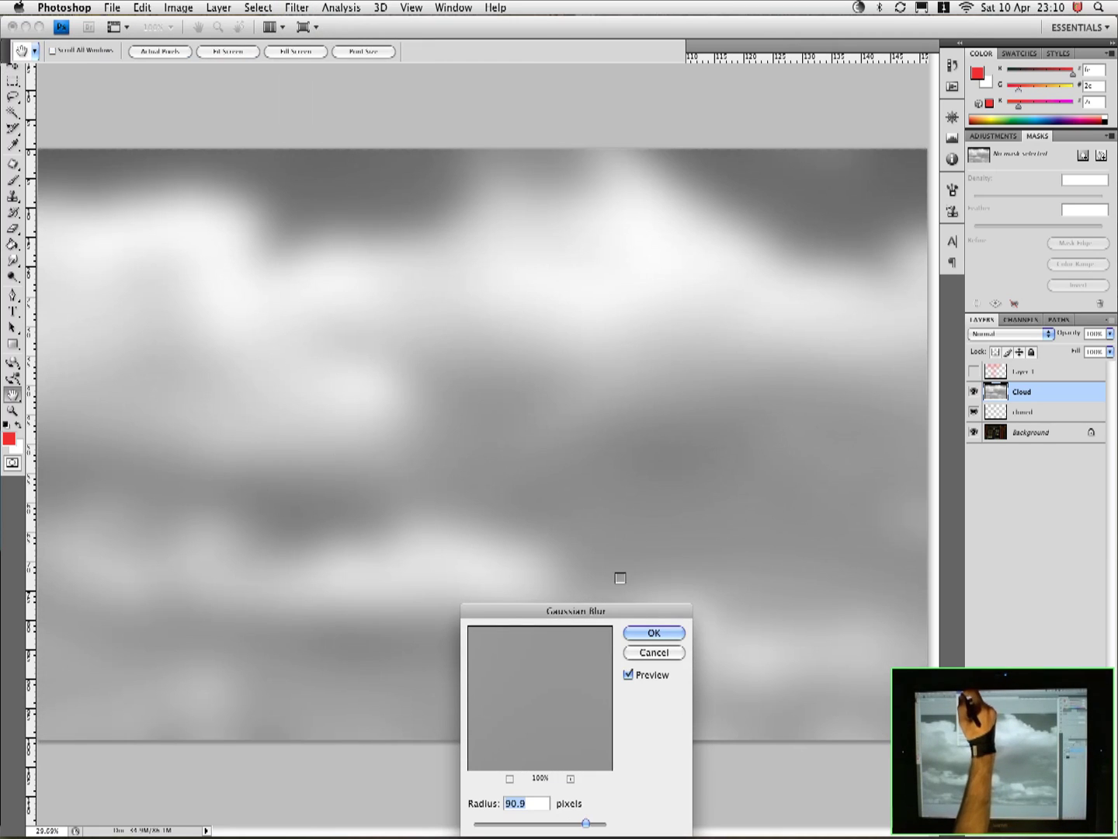
pyautogui.click(561, 825)
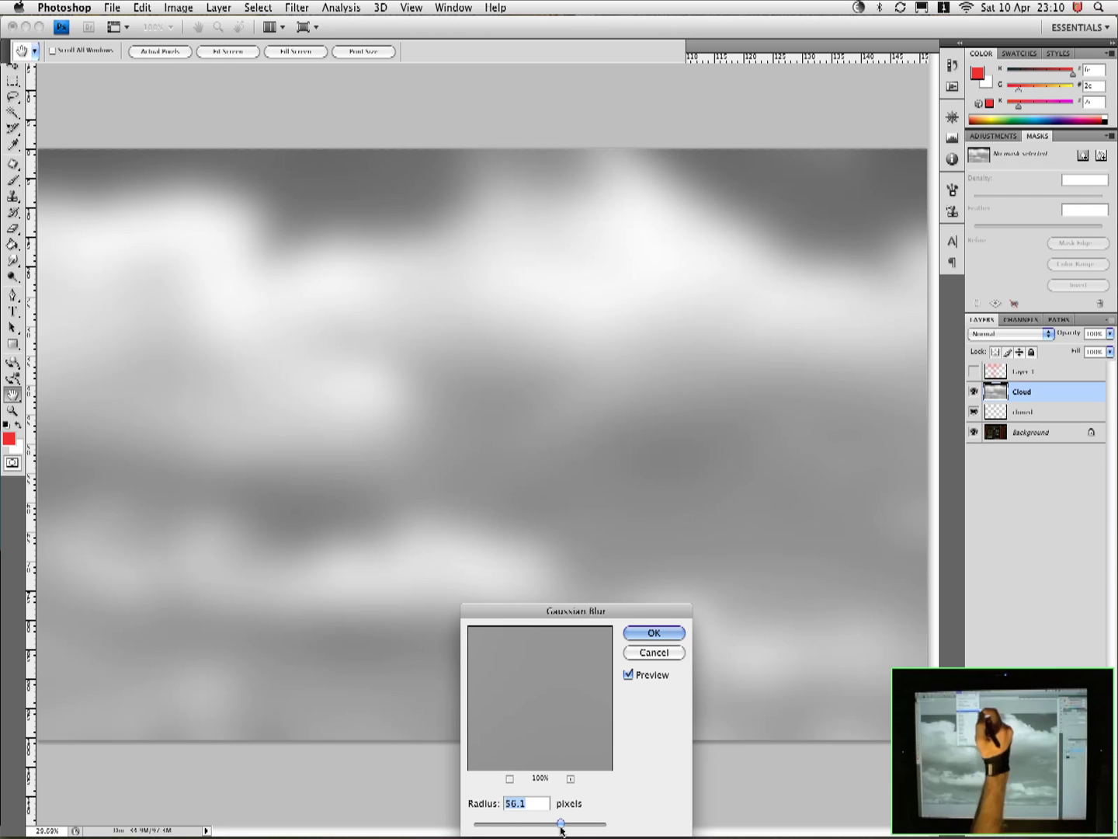
pyautogui.moveTo(561, 828); pyautogui.dragTo(591, 826)
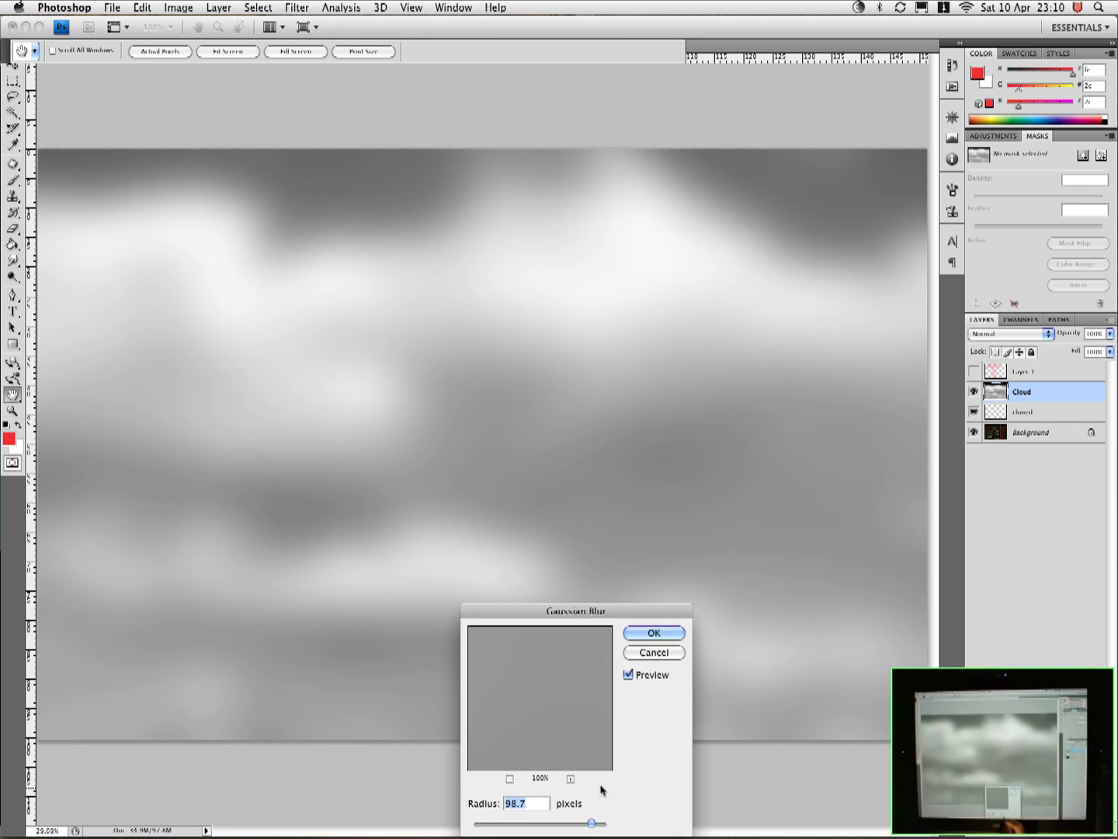
pyautogui.click(654, 633)
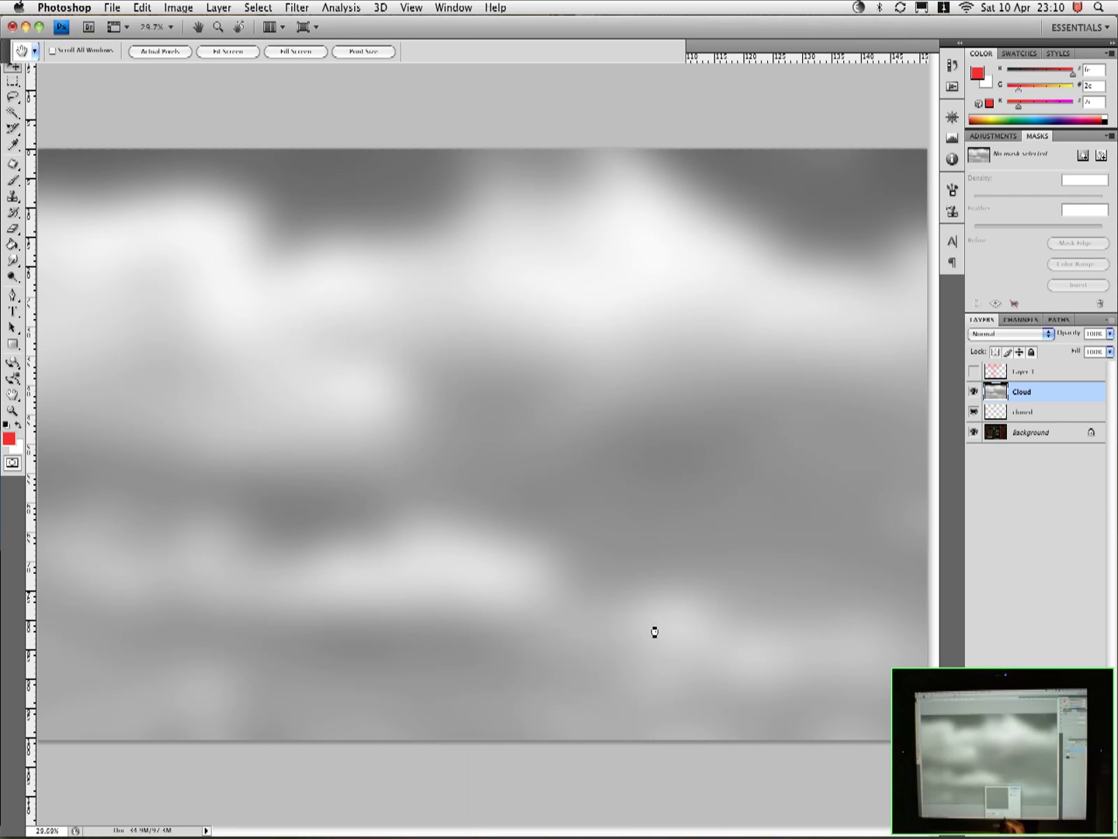
pyautogui.press('v')
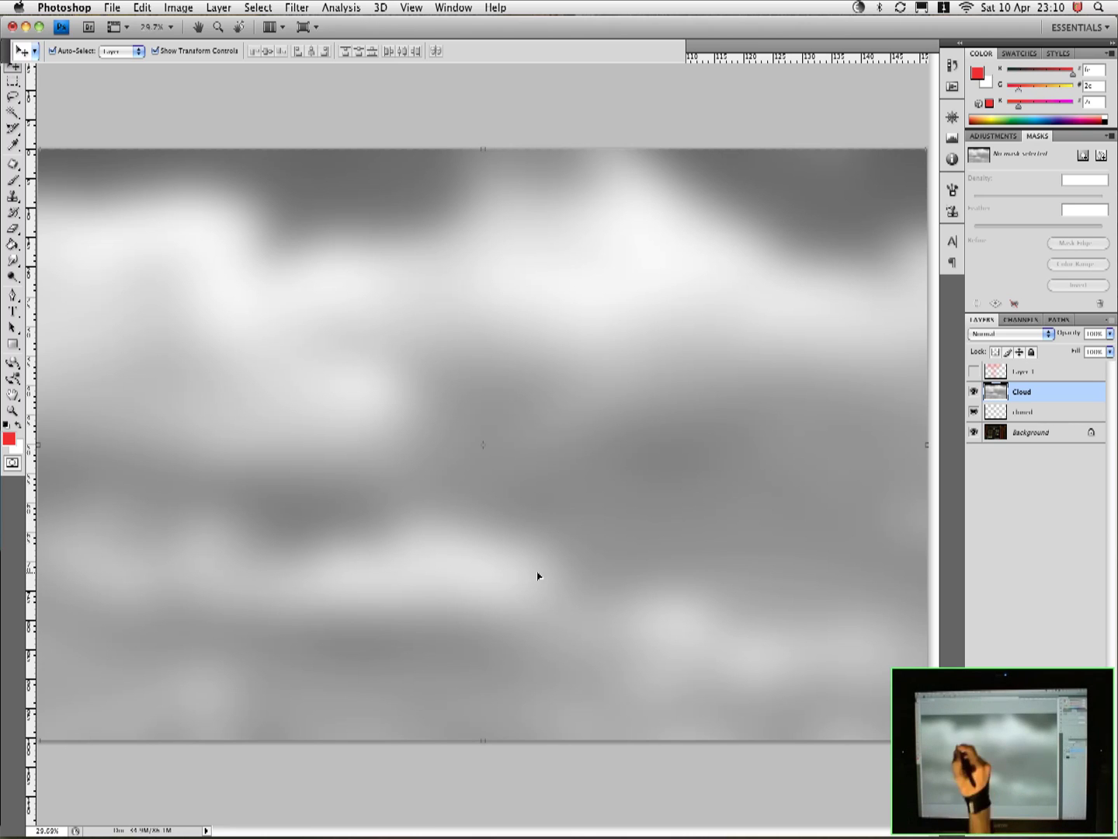
# Invert the Cloud layer's tones and set its blend mode to Overlay.
pyautogui.click(192, 8)
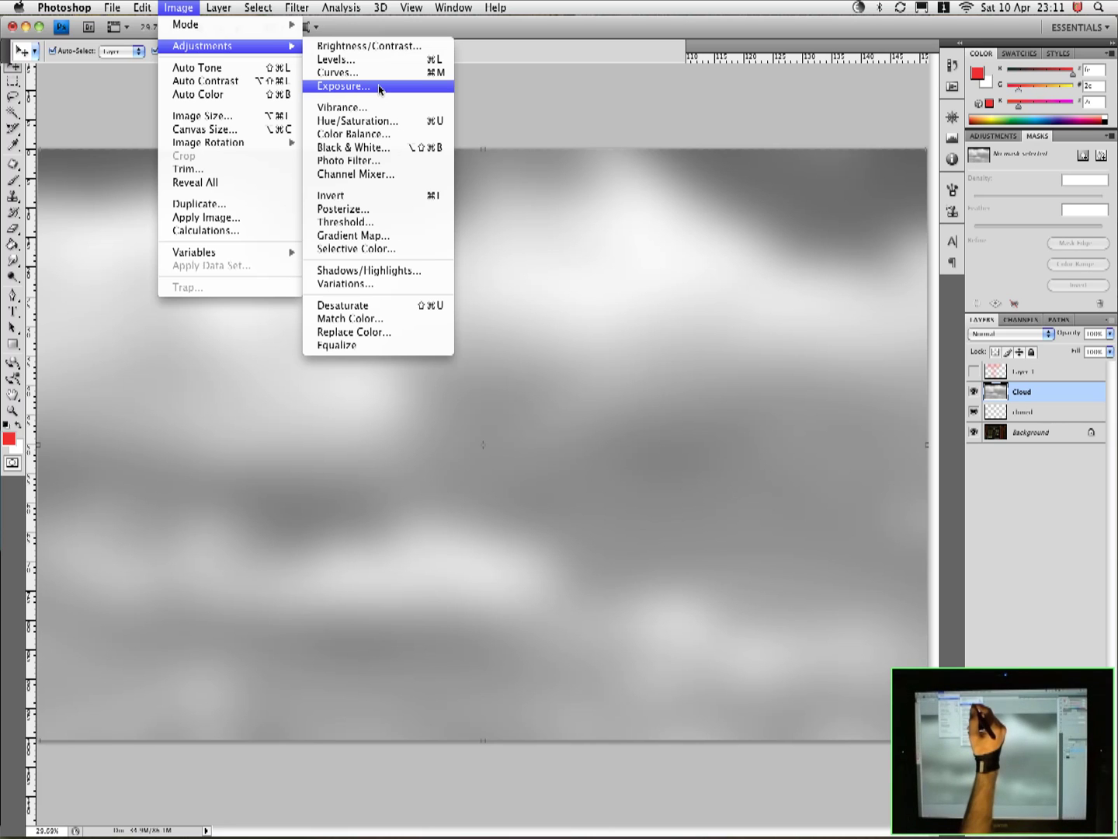
pyautogui.click(360, 195)
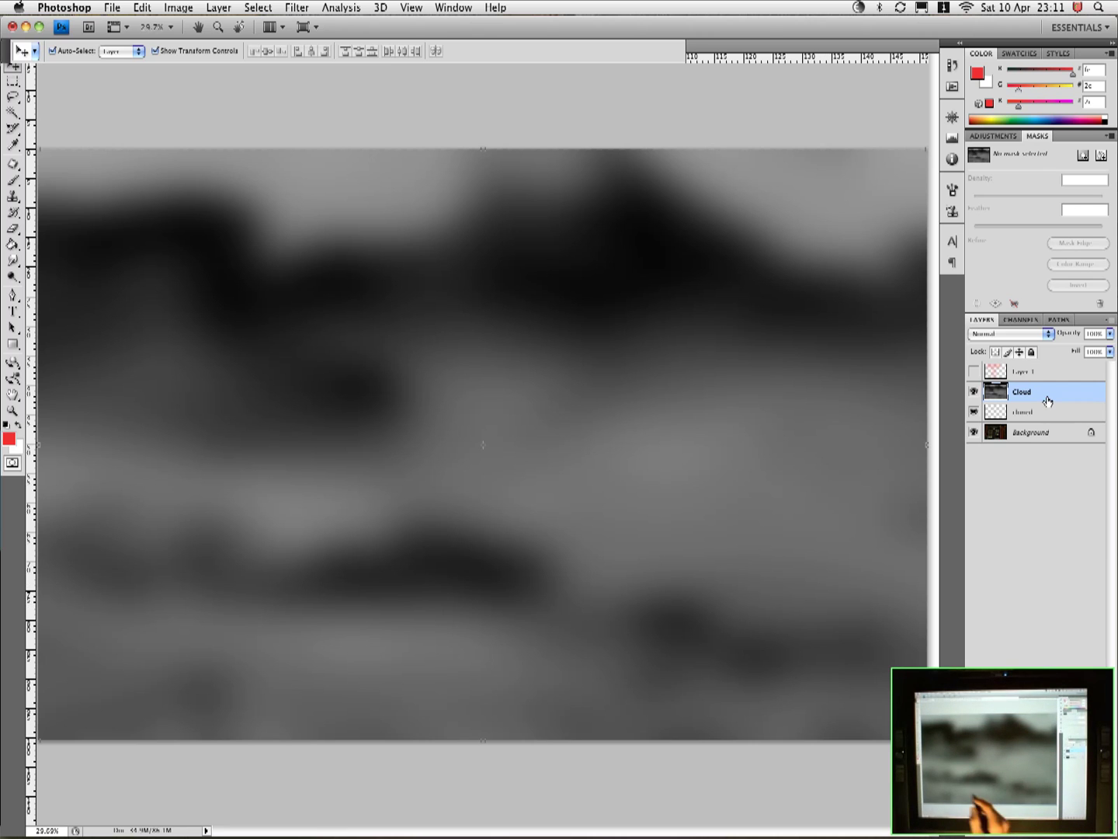
pyautogui.click(1029, 335)
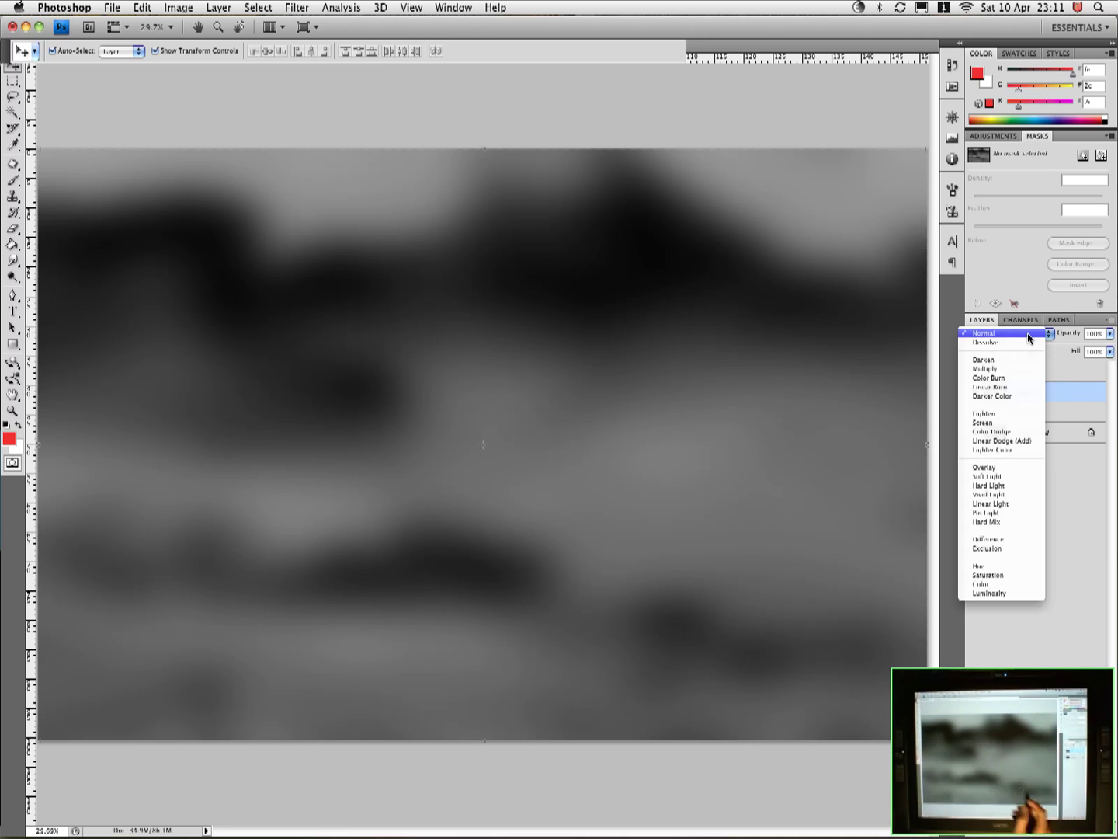
pyautogui.click(1008, 466)
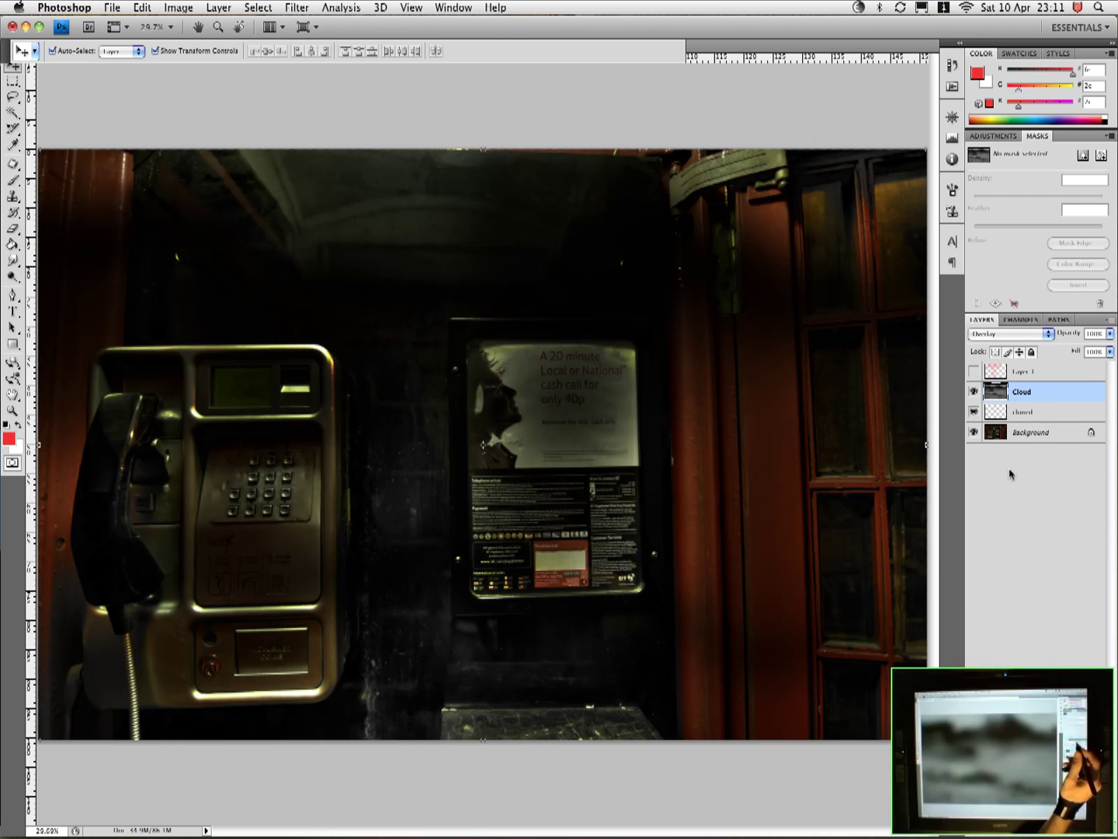
pyautogui.click(975, 392)
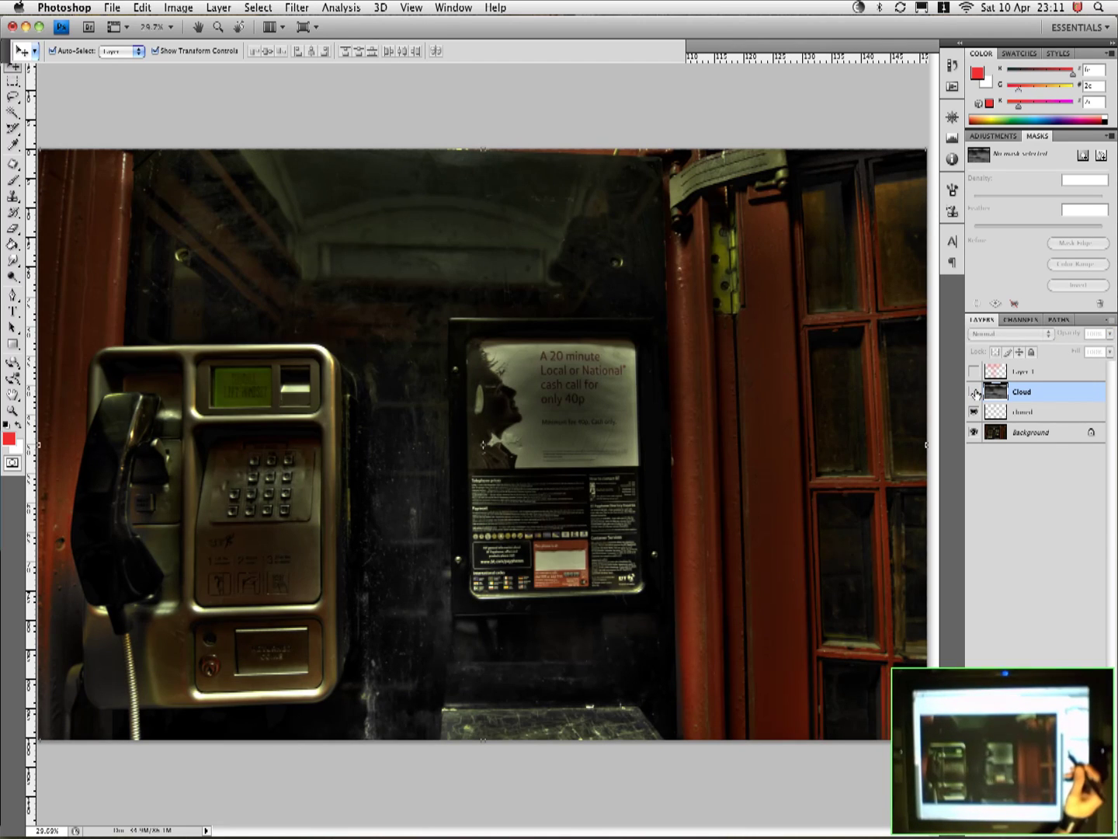
pyautogui.click(974, 392)
pyautogui.click(975, 393)
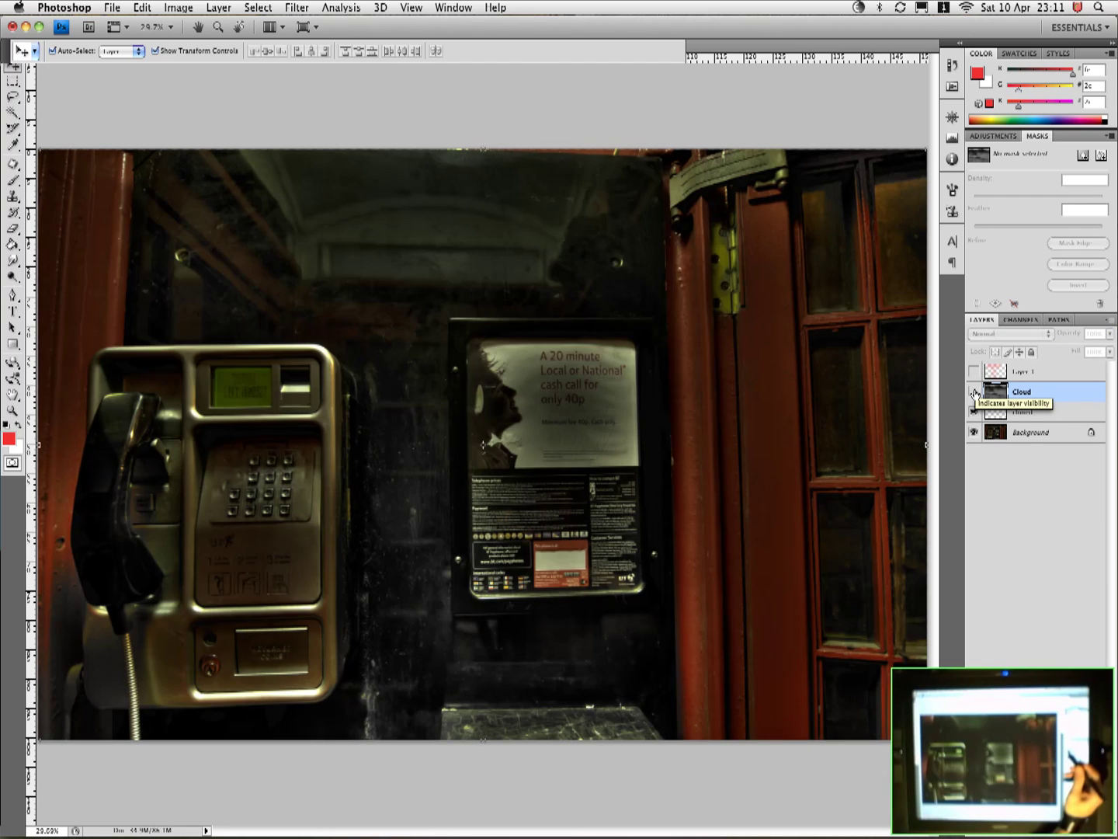
pyautogui.click(975, 392)
pyautogui.click(974, 392)
pyautogui.click(974, 392)
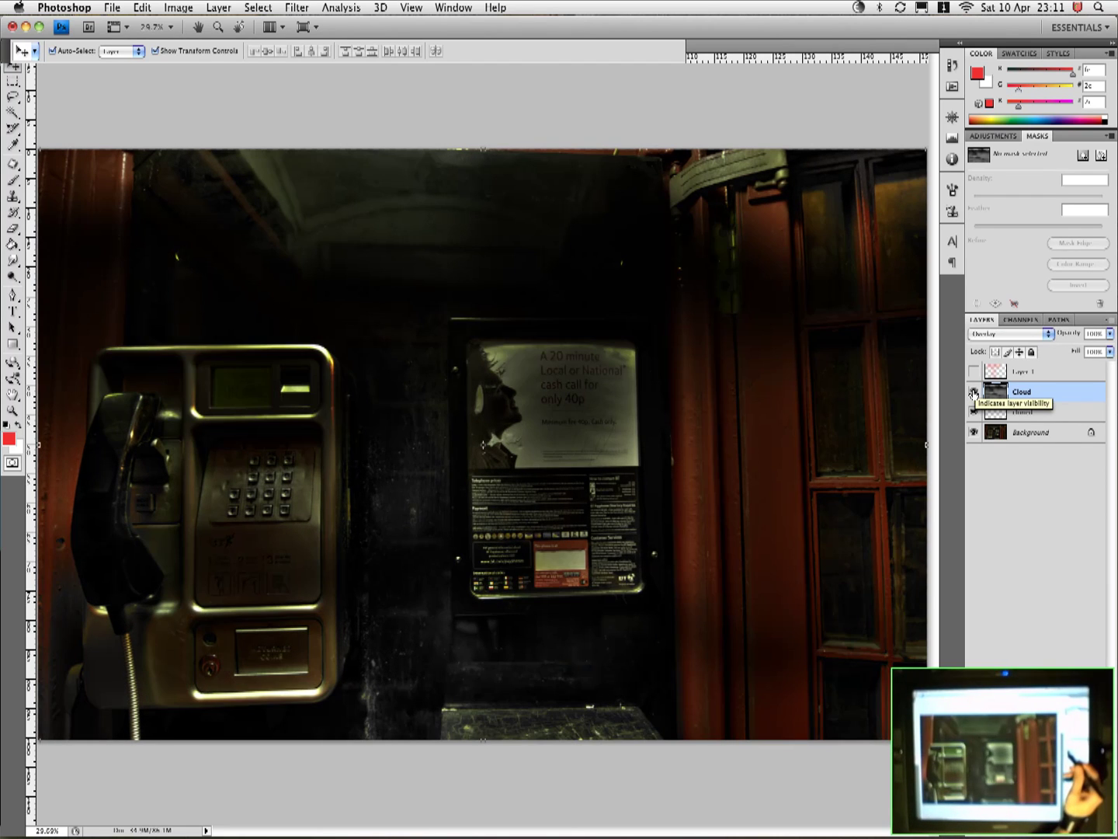
pyautogui.click(975, 392)
pyautogui.click(975, 392)
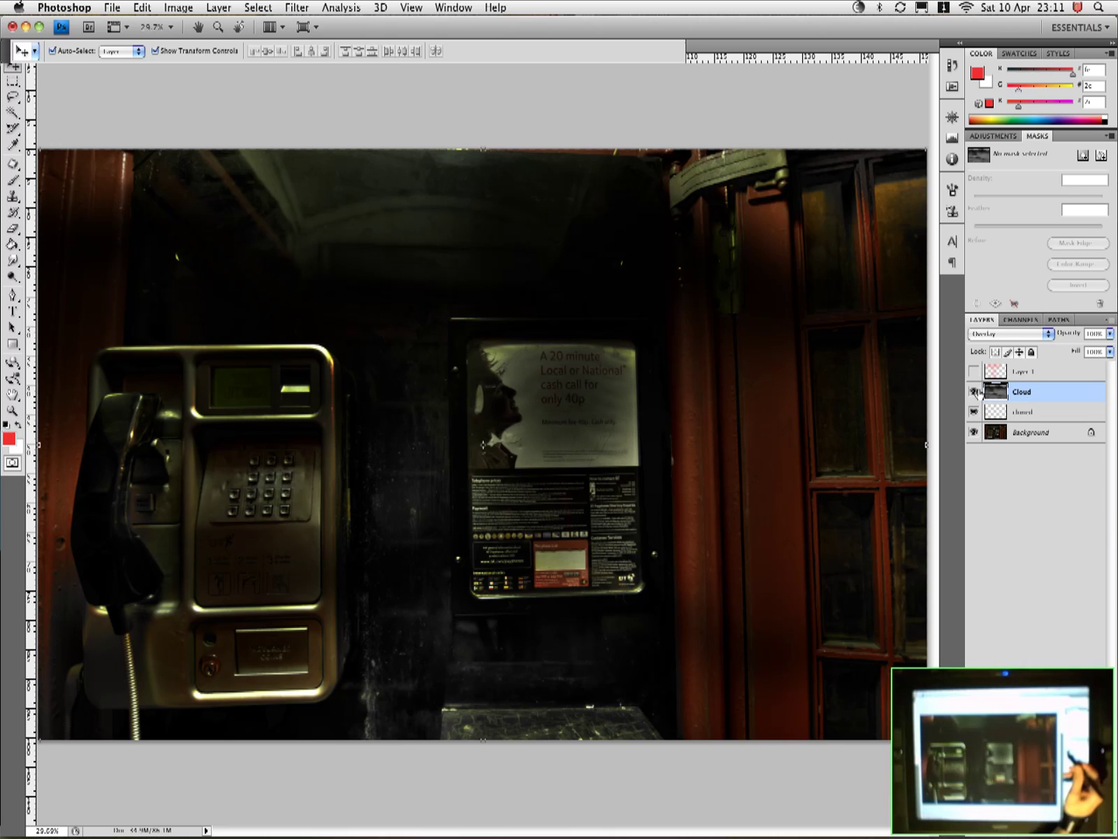
pyautogui.click(975, 392)
pyautogui.click(975, 392)
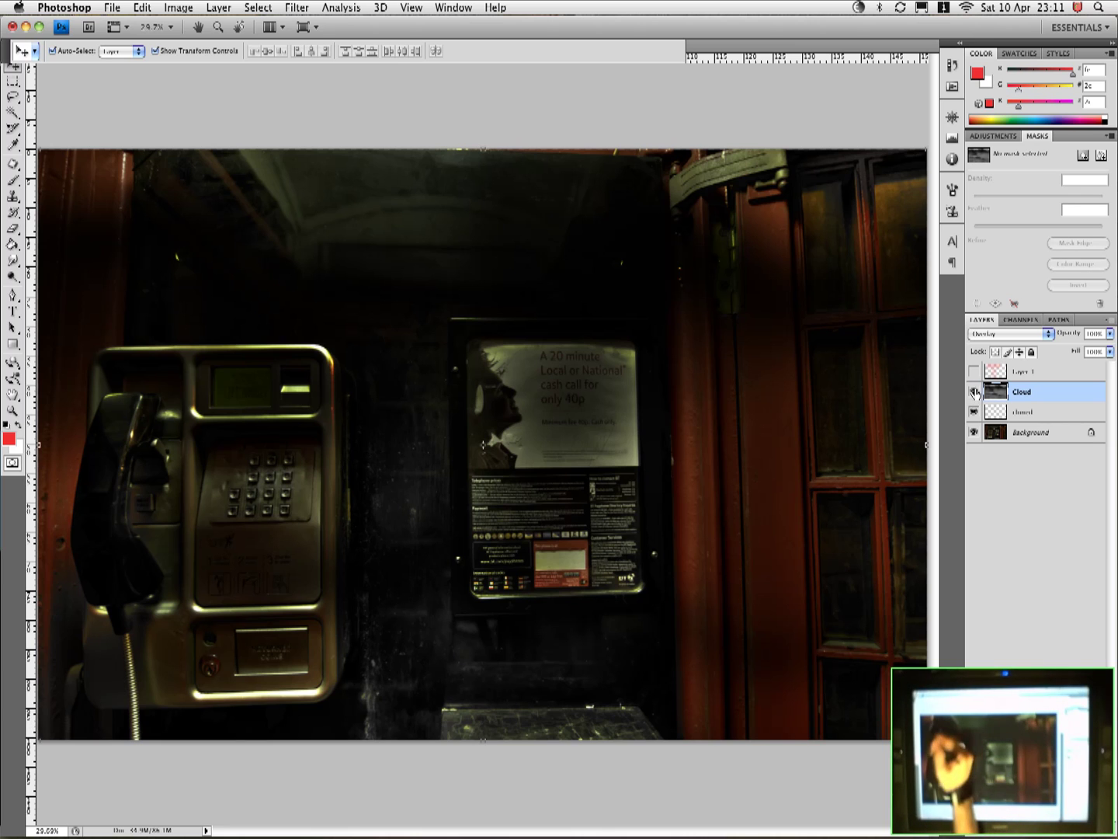
pyautogui.click(975, 393)
pyautogui.click(976, 393)
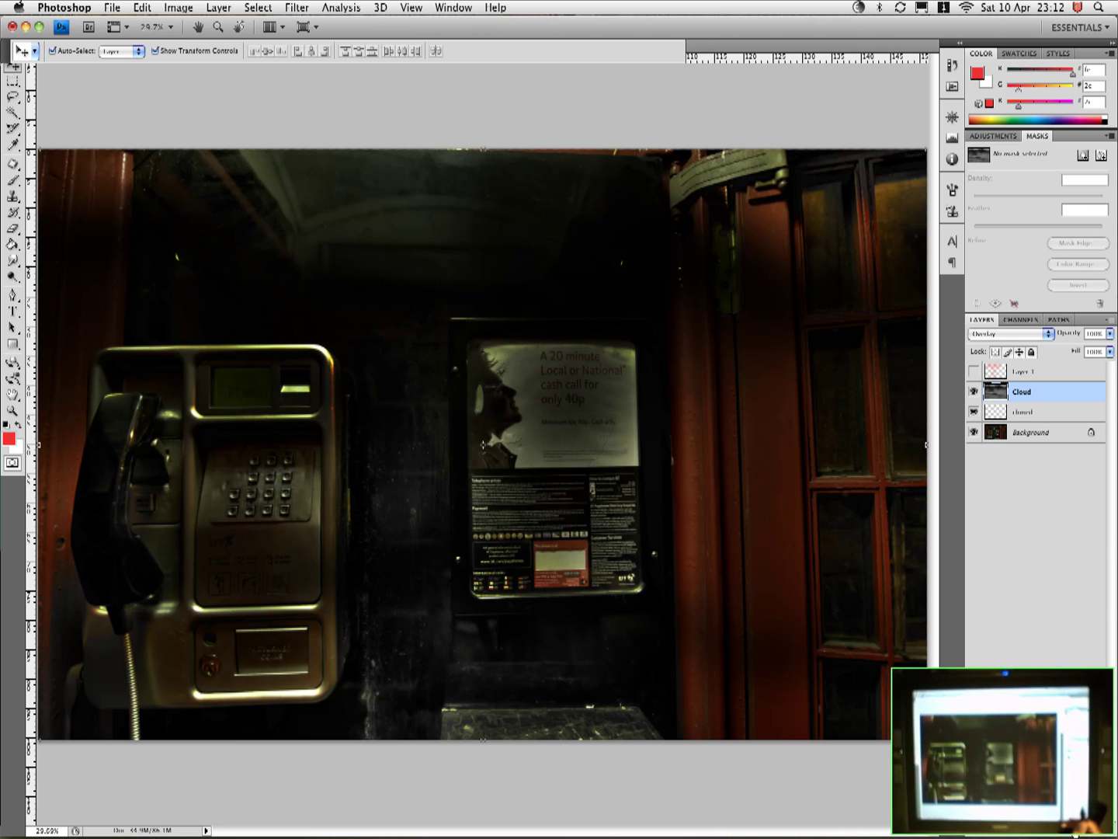
# Create a new empty Layer 2 above Cloud and make Layer 1 visible.
pyautogui.press('super+shift+alt+n')
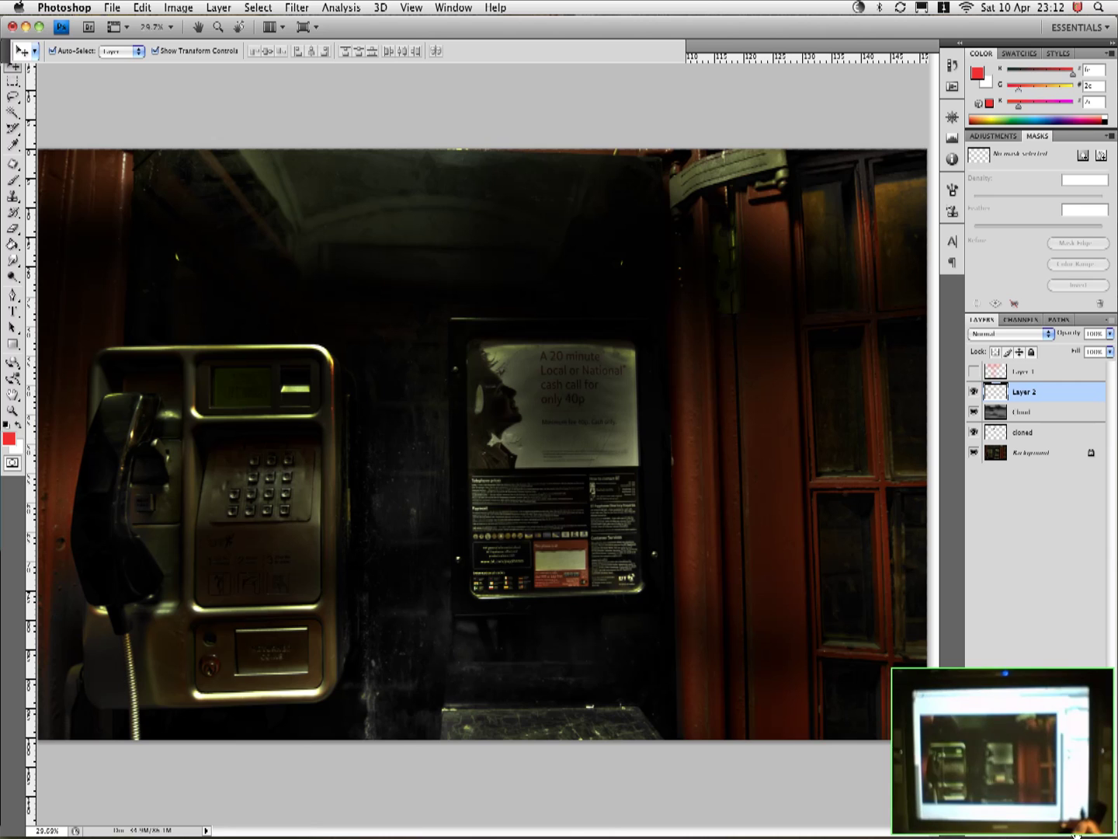
pyautogui.click(973, 372)
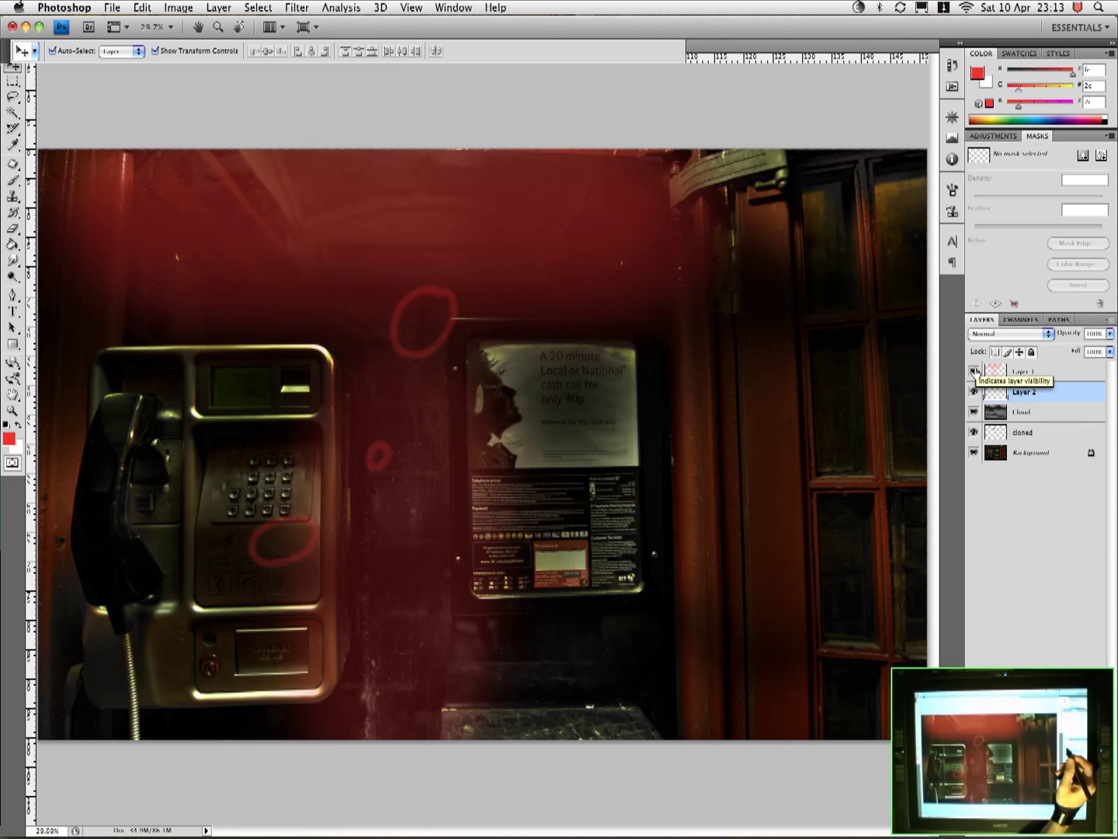
# Toggle Layer 1 off, on and off to compare, leaving its red markings hidden.
pyautogui.click(974, 372)
pyautogui.click(974, 371)
pyautogui.click(974, 371)
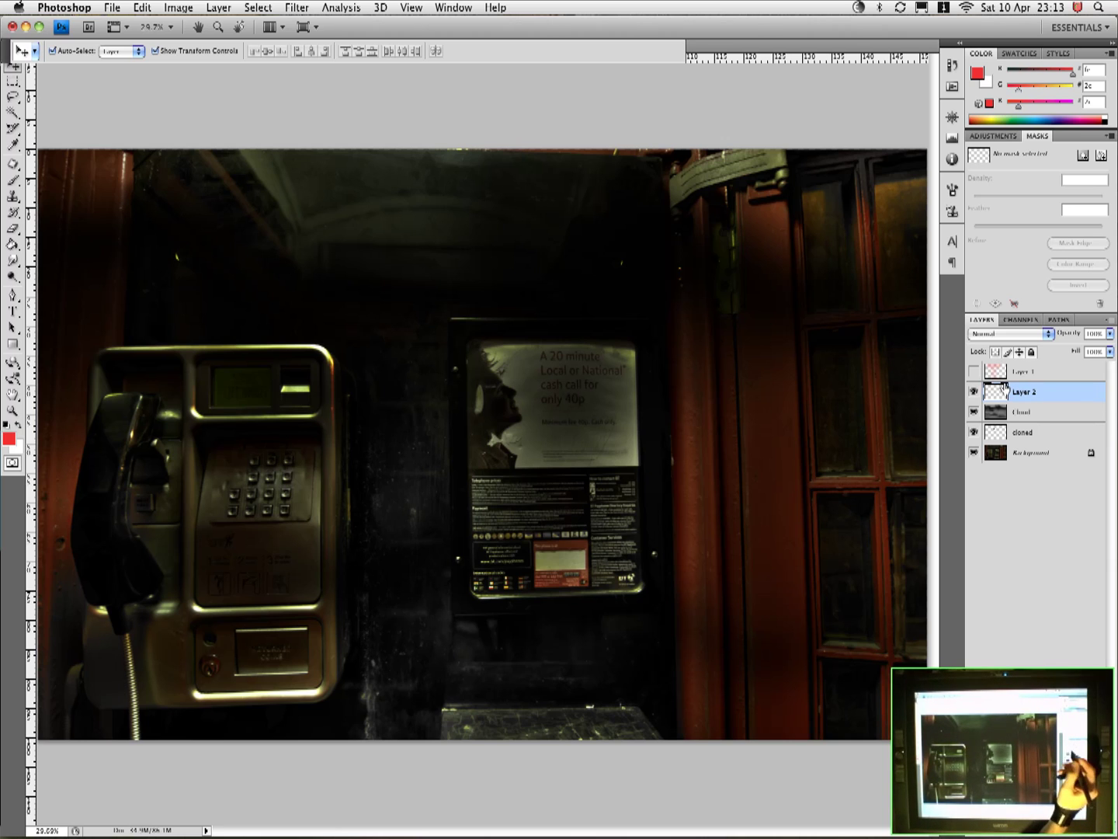
# Set Layer 2 to Overlay blending and reset the painting colours to black and white.
pyautogui.click(1022, 334)
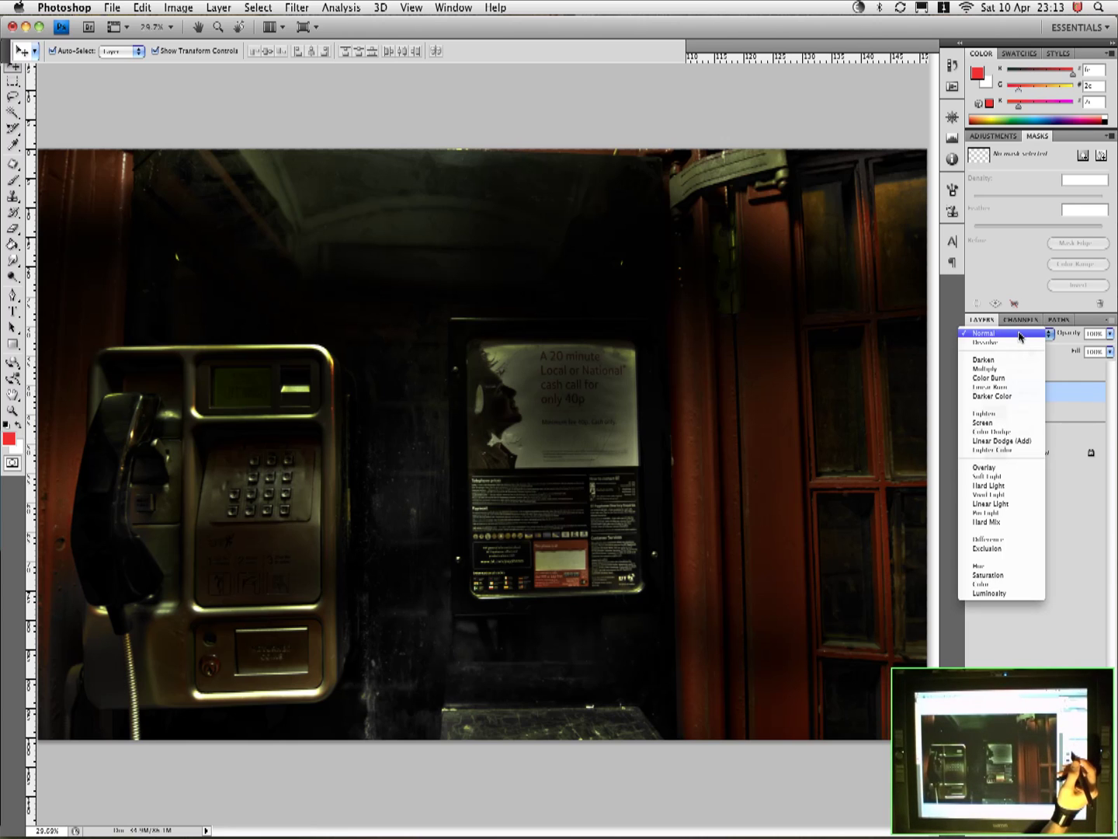
pyautogui.click(996, 468)
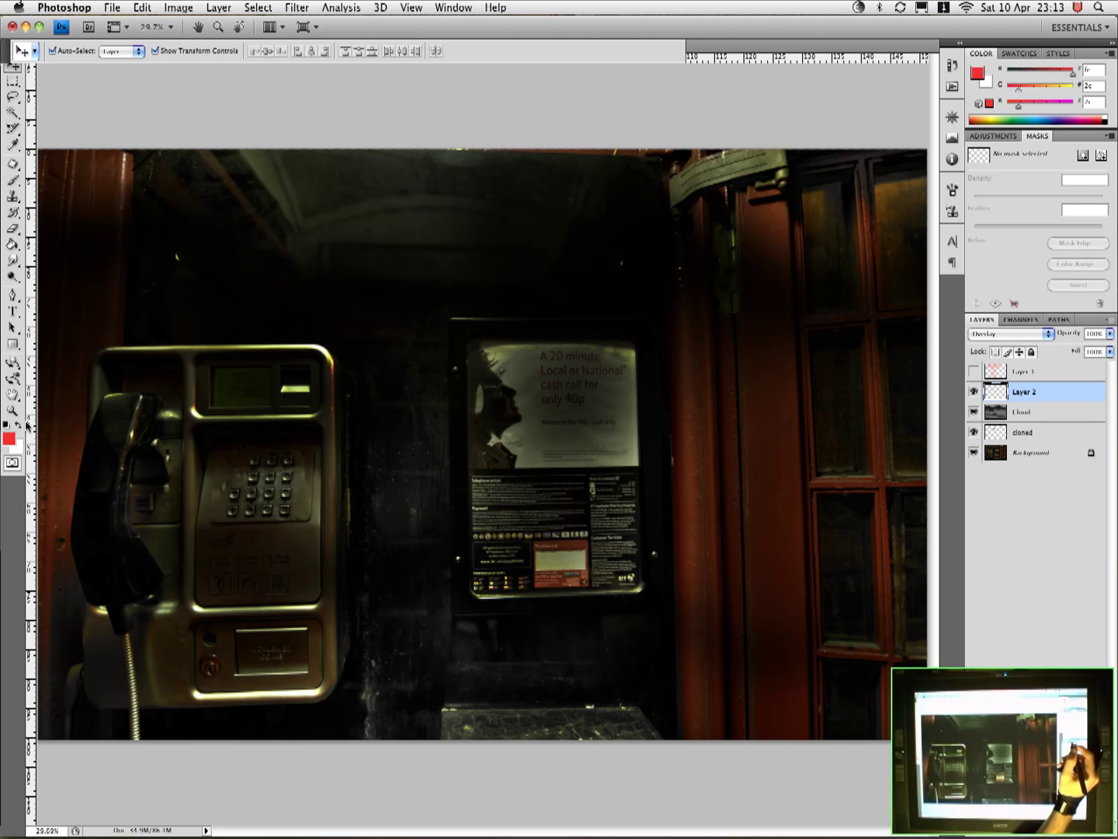
pyautogui.press('x')
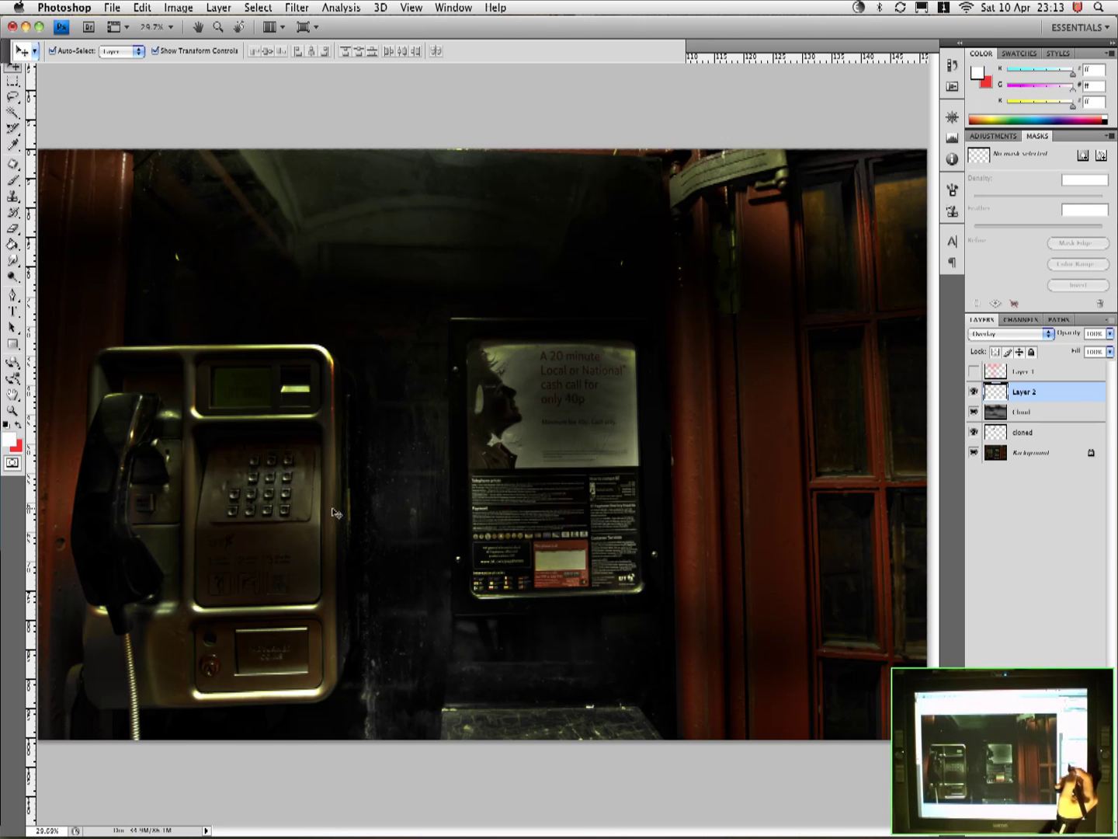
pyautogui.press('d')
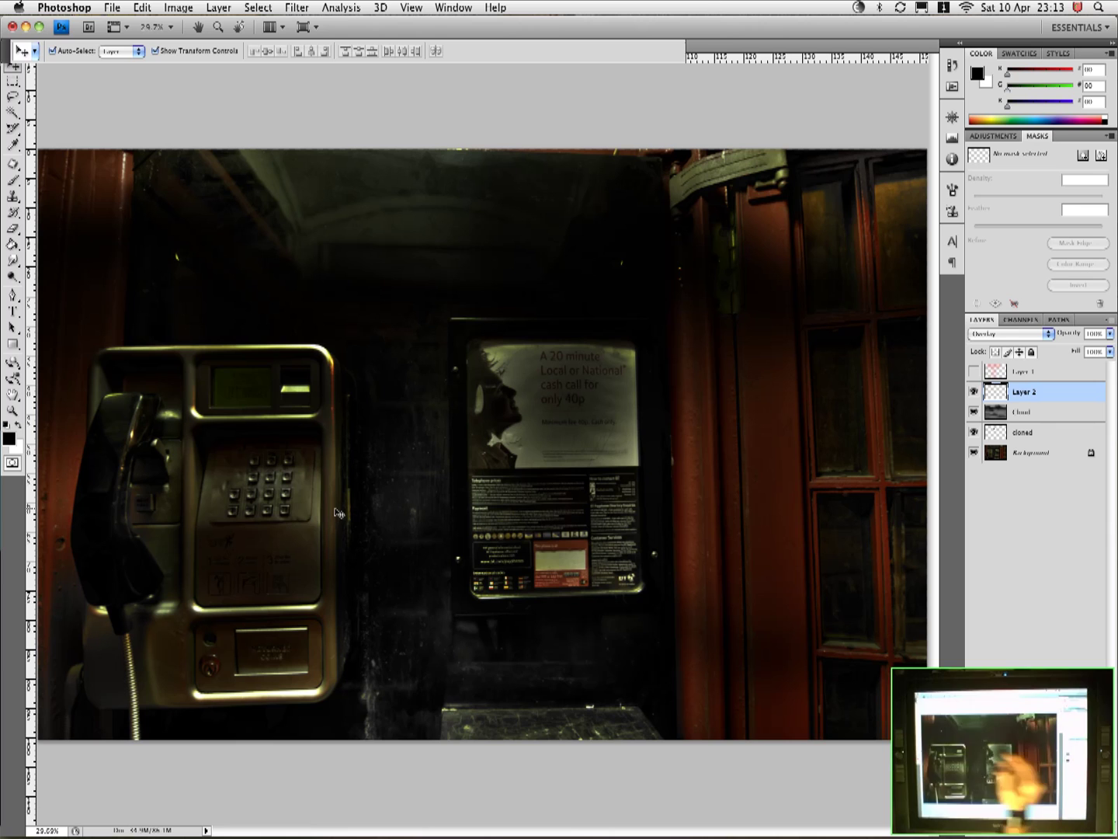
# With the Brush tool resized, paint black over the ceiling on Layer 2.
pyautogui.middleClick(384, 227)
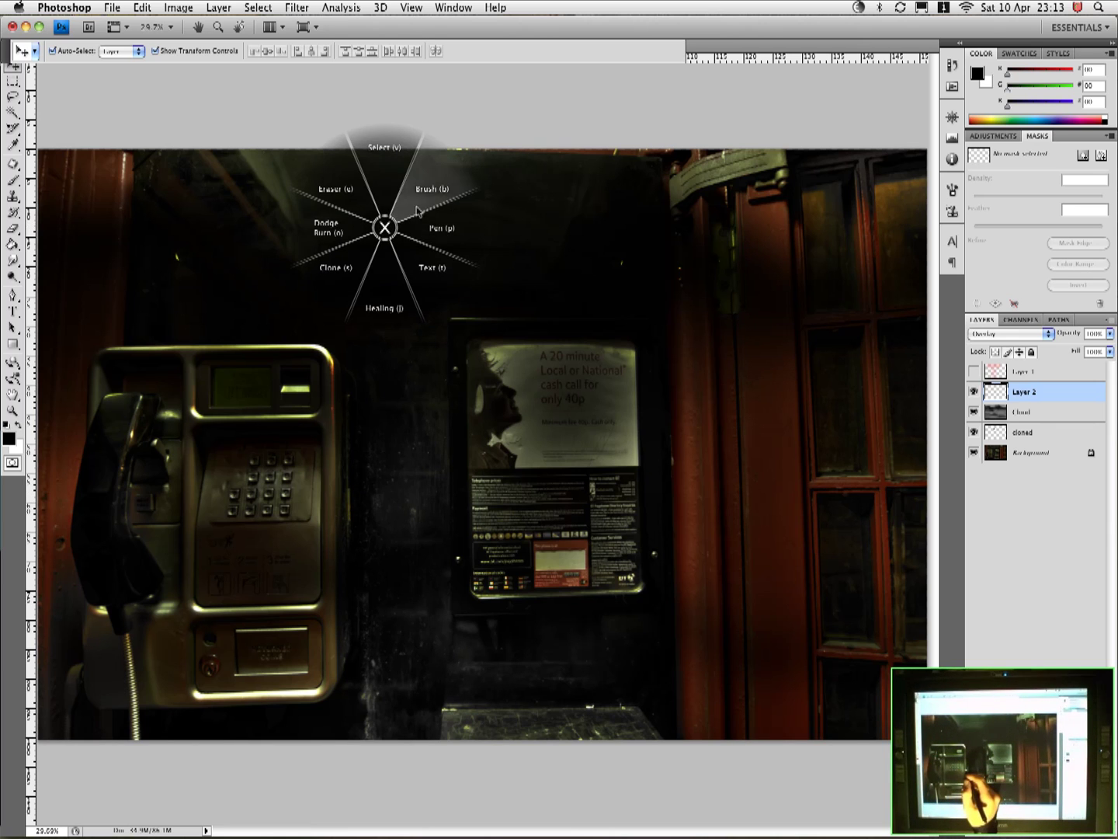
pyautogui.click(433, 188)
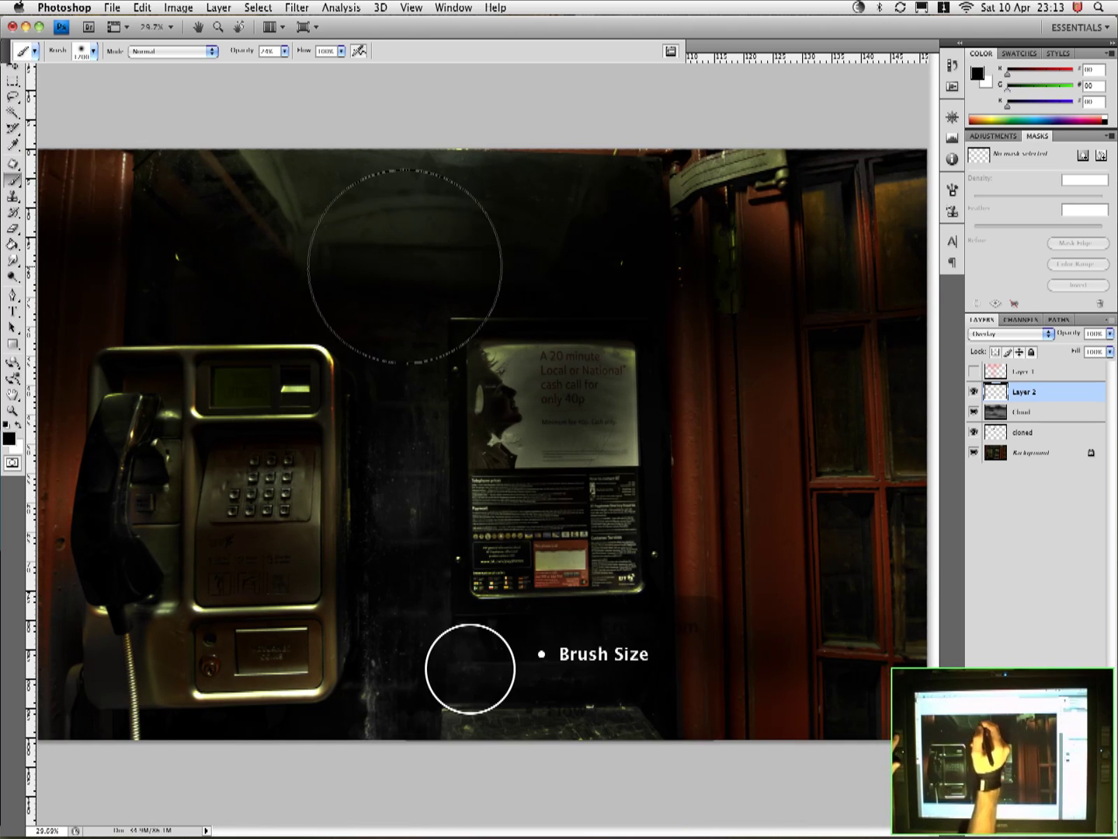
pyautogui.press('[')
pyautogui.press('[')
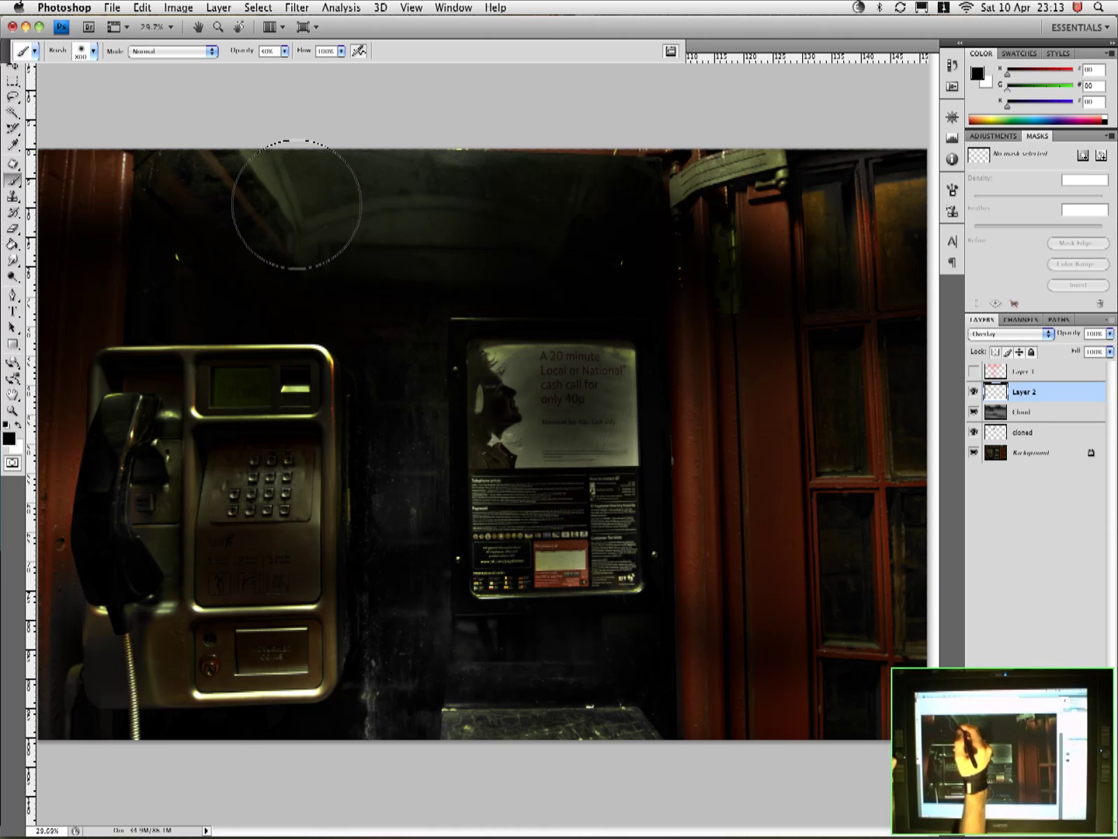
pyautogui.moveTo(296, 204)
pyautogui.mouseDown()
pyautogui.moveTo(637, 243)
pyautogui.moveTo(607, 238)
pyautogui.moveTo(596, 215)
pyautogui.moveTo(552, 195)
pyautogui.moveTo(208, 204)
pyautogui.moveTo(347, 204)
pyautogui.moveTo(302, 195)
pyautogui.moveTo(395, 189)
pyautogui.moveTo(282, 193)
pyautogui.moveTo(268, 189)
pyautogui.moveTo(346, 183)
pyautogui.moveTo(210, 180)
pyautogui.moveTo(356, 172)
pyautogui.moveTo(245, 177)
pyautogui.moveTo(291, 168)
pyautogui.moveTo(366, 178)
pyautogui.moveTo(217, 220)
pyautogui.moveTo(424, 223)
pyautogui.moveTo(243, 240)
pyautogui.moveTo(409, 218)
pyautogui.moveTo(235, 218)
pyautogui.moveTo(436, 195)
pyautogui.moveTo(278, 229)
pyautogui.moveTo(274, 218)
pyautogui.moveTo(336, 212)
pyautogui.moveTo(175, 206)
pyautogui.moveTo(321, 197)
pyautogui.moveTo(226, 205)
pyautogui.moveTo(353, 209)
pyautogui.moveTo(177, 212)
pyautogui.moveTo(327, 197)
pyautogui.moveTo(116, 191)
pyautogui.moveTo(230, 180)
pyautogui.moveTo(173, 187)
pyautogui.moveTo(116, 162)
pyautogui.moveTo(350, 181)
pyautogui.moveTo(137, 186)
pyautogui.moveTo(246, 158)
pyautogui.moveTo(228, 196)
pyautogui.moveTo(255, 158)
pyautogui.moveTo(400, 196)
pyautogui.moveTo(223, 198)
pyautogui.moveTo(460, 183)
pyautogui.moveTo(327, 222)
pyautogui.moveTo(450, 162)
pyautogui.moveTo(395, 187)
pyautogui.moveTo(251, 218)
pyautogui.moveTo(480, 179)
pyautogui.moveTo(156, 195)
pyautogui.moveTo(87, 162)
pyautogui.moveTo(77, 178)
pyautogui.moveTo(93, 174)
pyautogui.moveTo(80, 179)
pyautogui.moveTo(100, 198)
pyautogui.moveTo(182, 217)
pyautogui.moveTo(105, 190)
pyautogui.moveTo(259, 171)
pyautogui.moveTo(183, 193)
pyautogui.moveTo(192, 187)
pyautogui.moveTo(186, 199)
pyautogui.moveTo(192, 187)
pyautogui.moveTo(227, 182)
pyautogui.moveTo(91, 166)
pyautogui.moveTo(462, 162)
pyautogui.moveTo(468, 223)
pyautogui.moveTo(129, 282)
pyautogui.moveTo(262, 219)
pyautogui.moveTo(342, 257)
pyautogui.moveTo(468, 470)
pyautogui.moveTo(408, 414)
pyautogui.mouseUp()
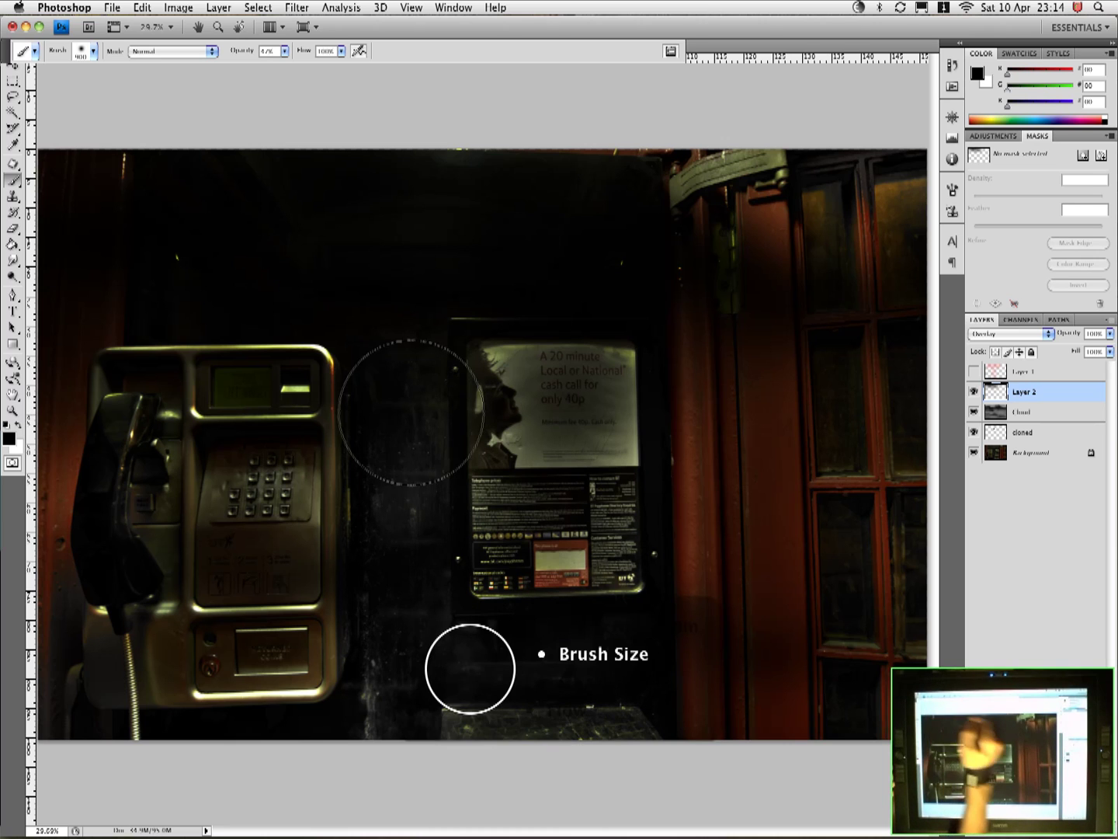
# With a smaller brush, darken the areas left of and below the poster.
pyautogui.press('[')
pyautogui.press('[')
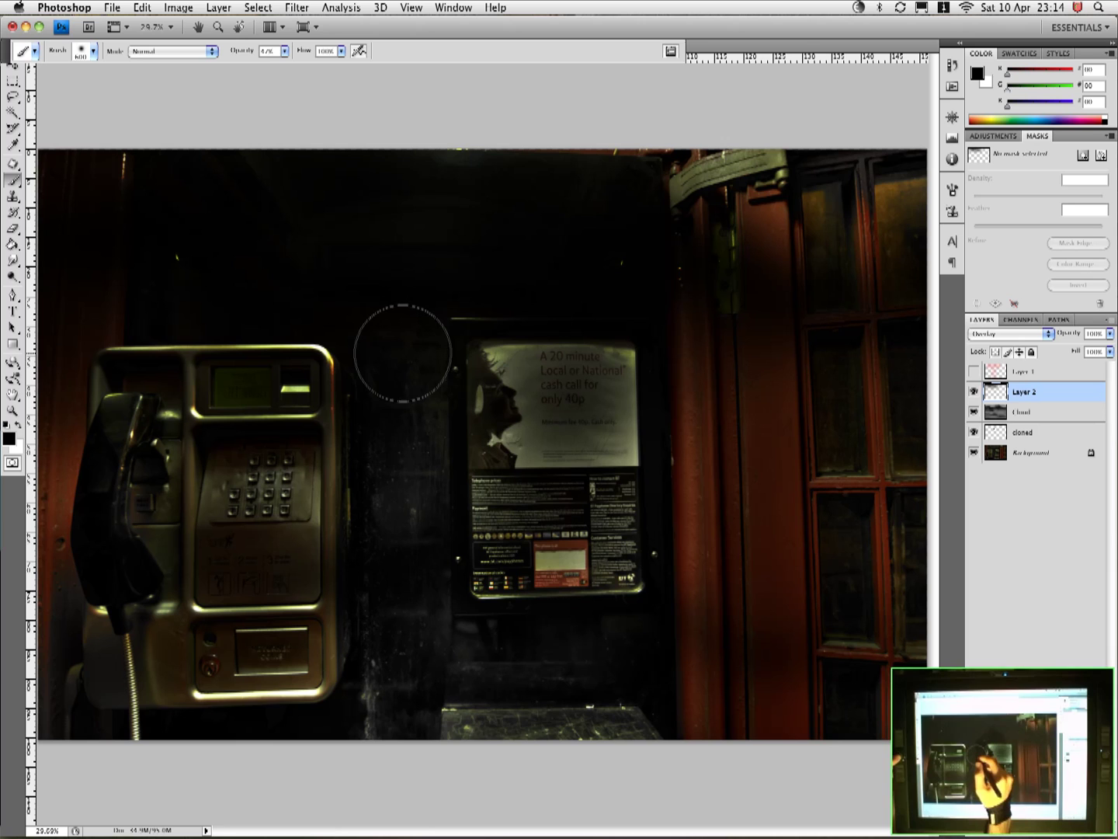
pyautogui.moveTo(402, 354)
pyautogui.mouseDown()
pyautogui.moveTo(393, 531)
pyautogui.moveTo(411, 501)
pyautogui.moveTo(411, 400)
pyautogui.moveTo(400, 599)
pyautogui.moveTo(415, 614)
pyautogui.moveTo(405, 496)
pyautogui.moveTo(389, 779)
pyautogui.mouseUp()
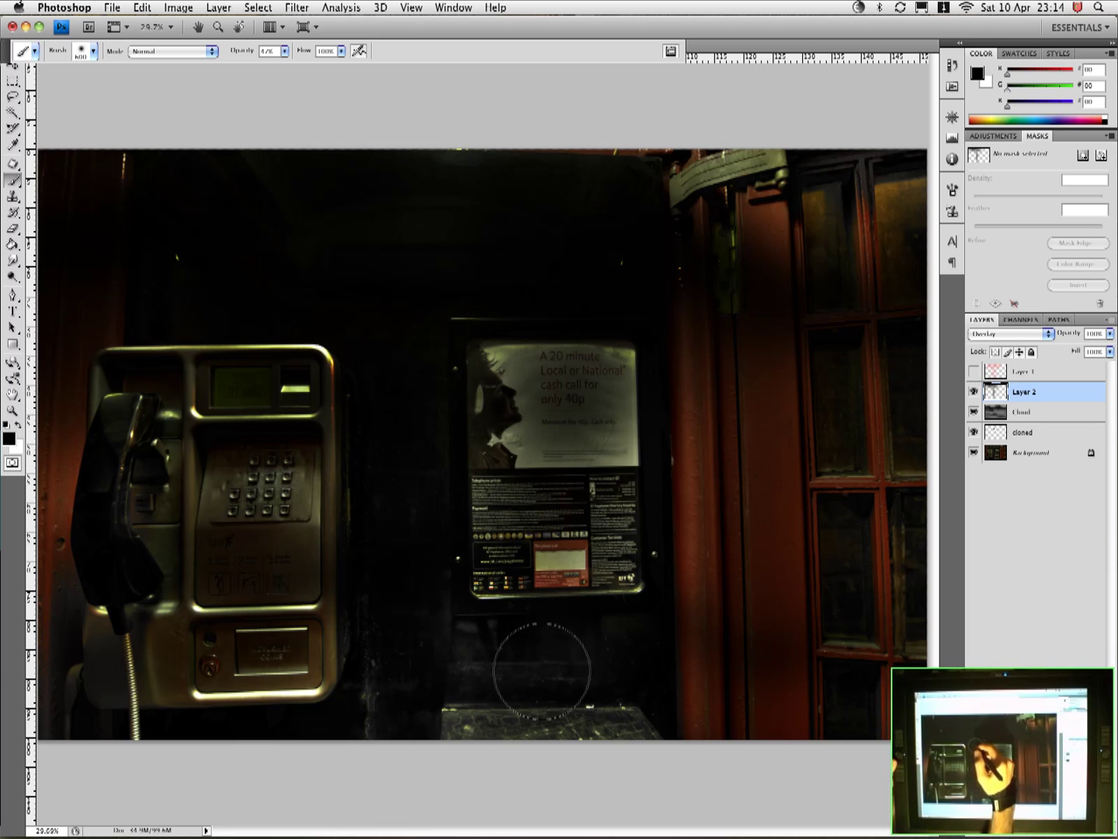
pyautogui.moveTo(541, 670)
pyautogui.mouseDown()
pyautogui.moveTo(483, 650)
pyautogui.moveTo(633, 654)
pyautogui.moveTo(612, 681)
pyautogui.moveTo(553, 707)
pyautogui.moveTo(499, 713)
pyautogui.mouseUp()
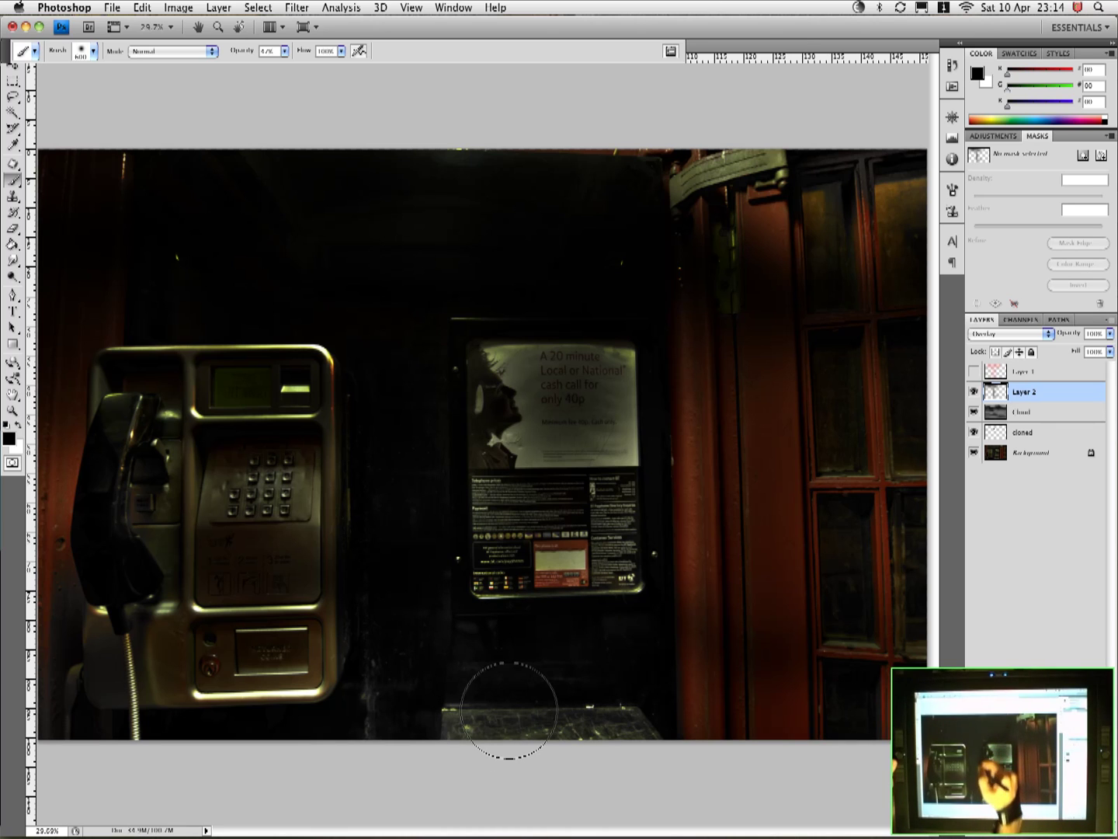
pyautogui.click(974, 394)
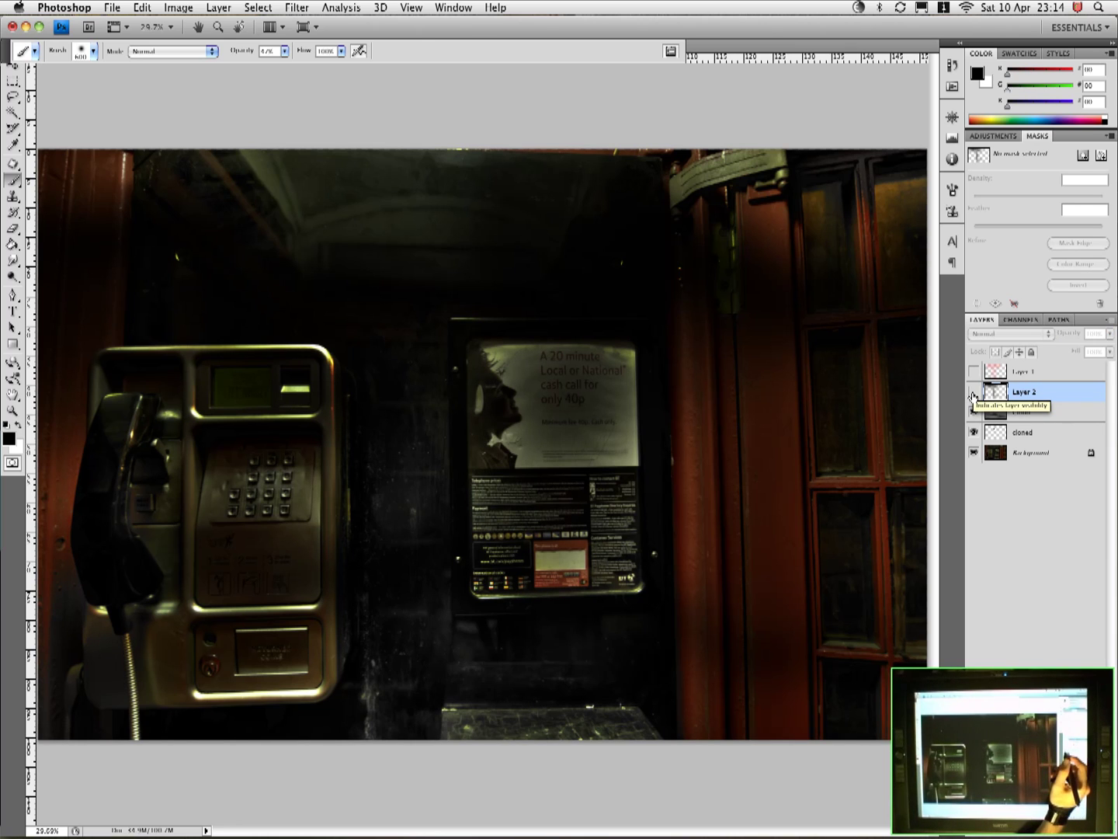
pyautogui.click(974, 394)
pyautogui.click(973, 394)
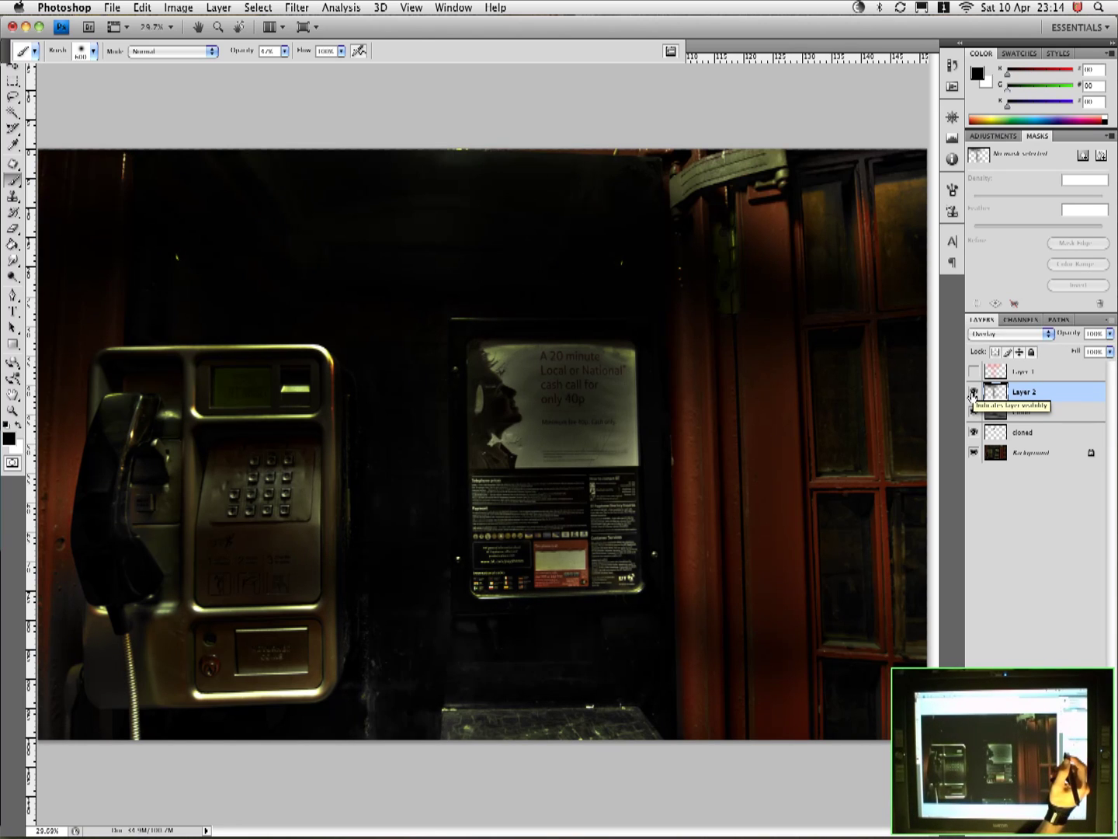
pyautogui.click(973, 395)
pyautogui.click(973, 395)
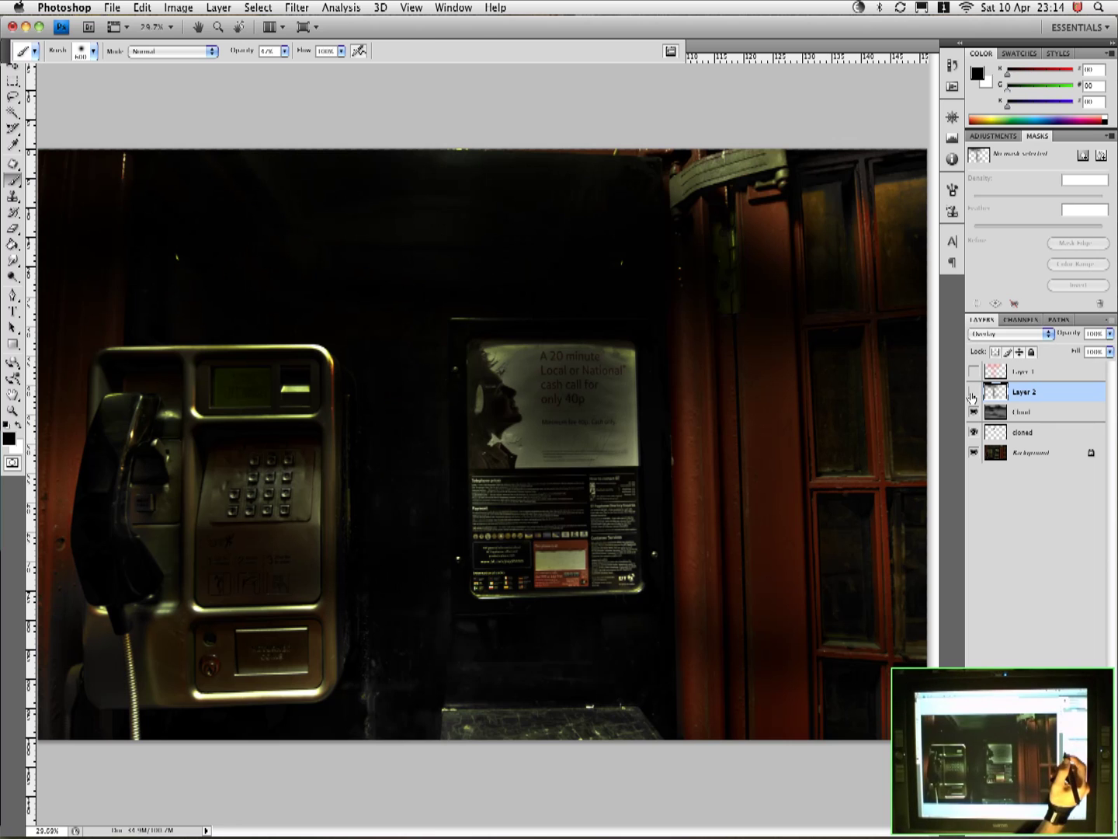
pyautogui.click(973, 394)
pyautogui.click(973, 394)
pyautogui.click(973, 394)
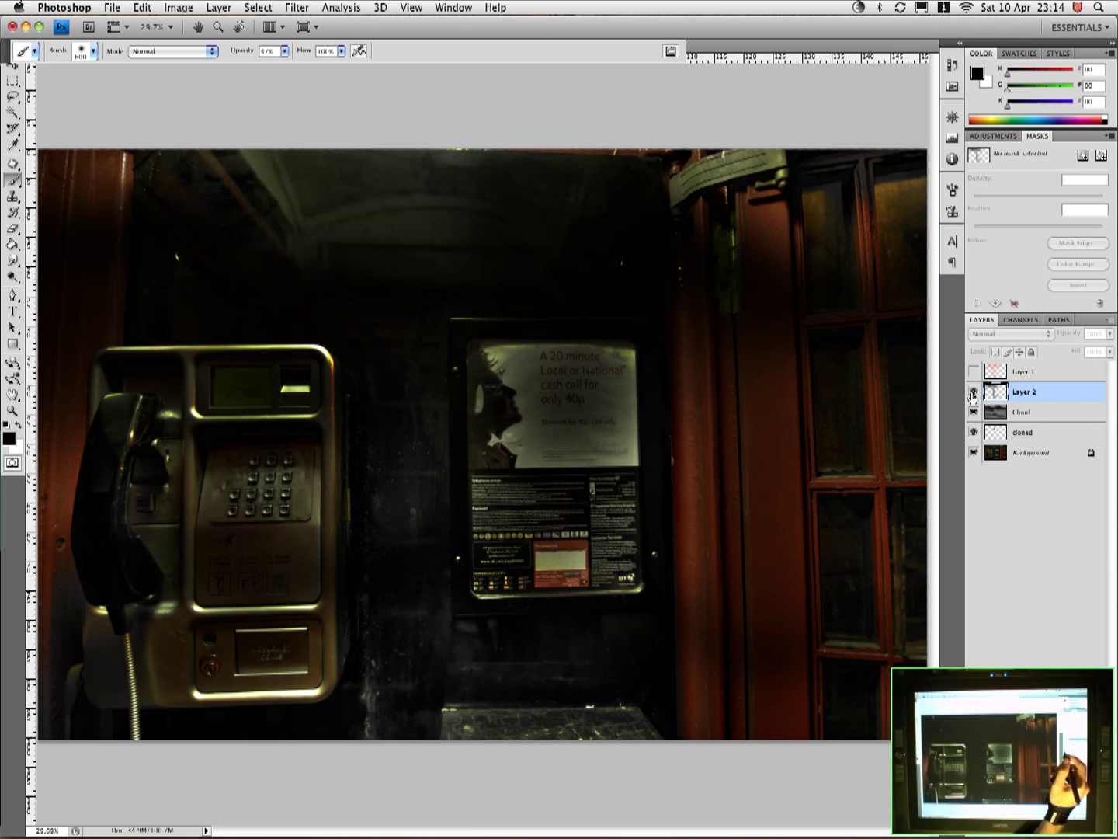
pyautogui.click(973, 394)
pyautogui.click(973, 394)
pyautogui.click(973, 395)
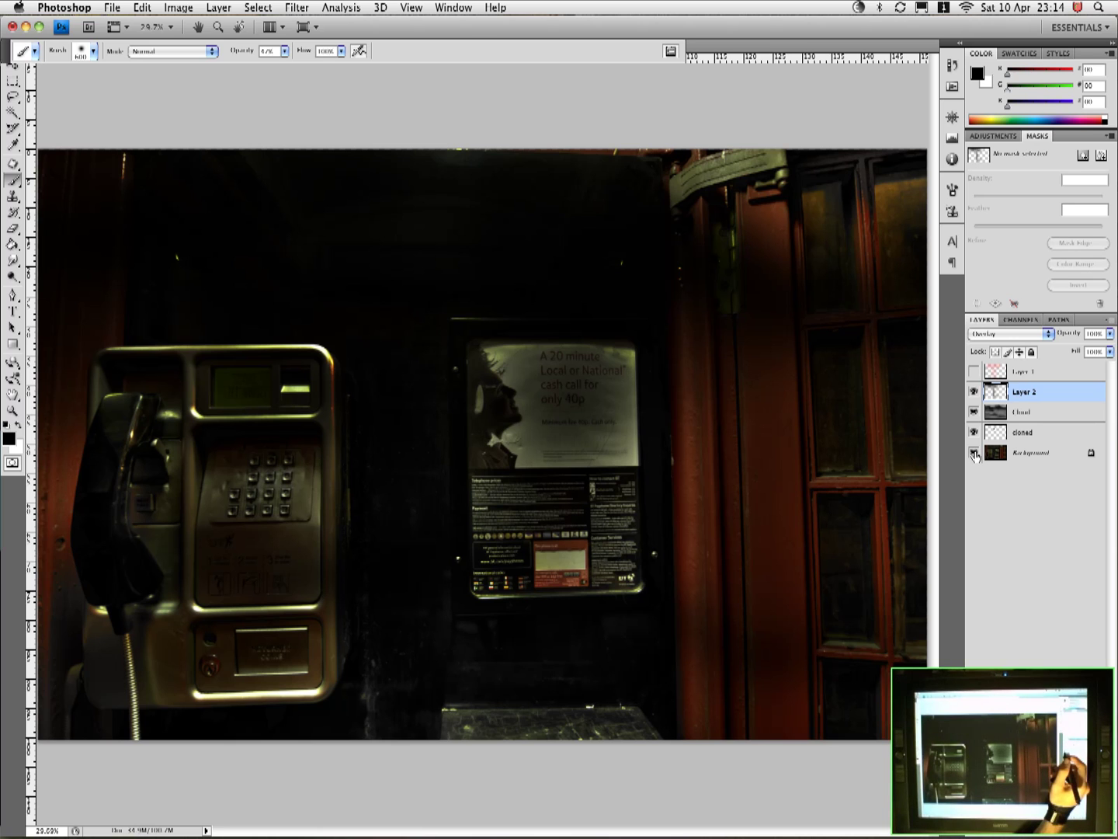
pyautogui.keyDown('alt'); pyautogui.click(974, 453); pyautogui.keyUp('alt')
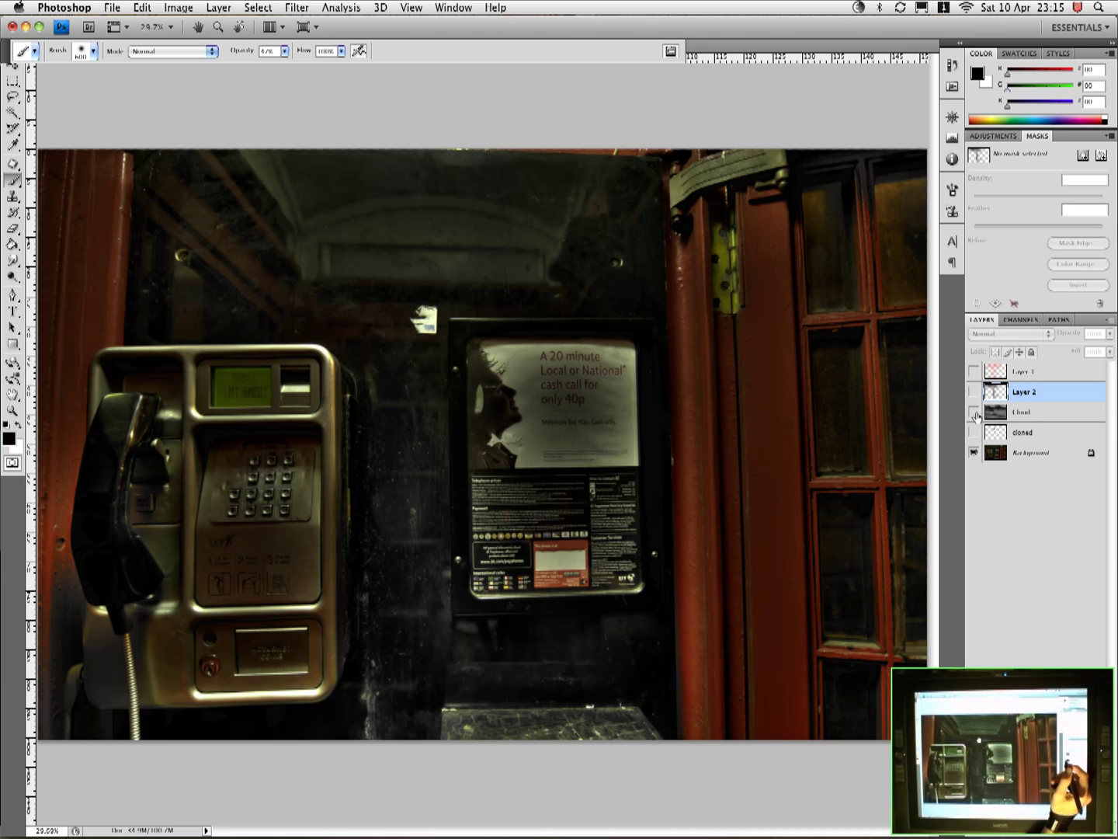
pyautogui.click(975, 431)
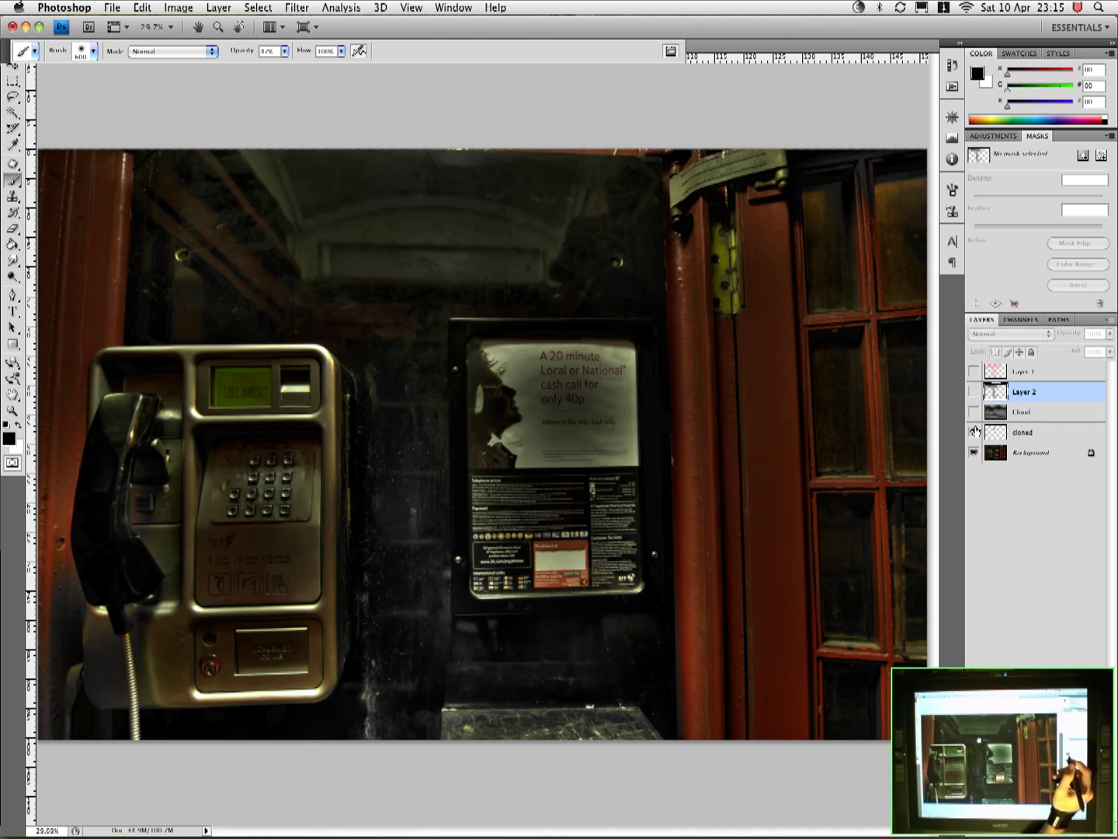
pyautogui.click(974, 431)
pyautogui.click(975, 432)
pyautogui.click(974, 432)
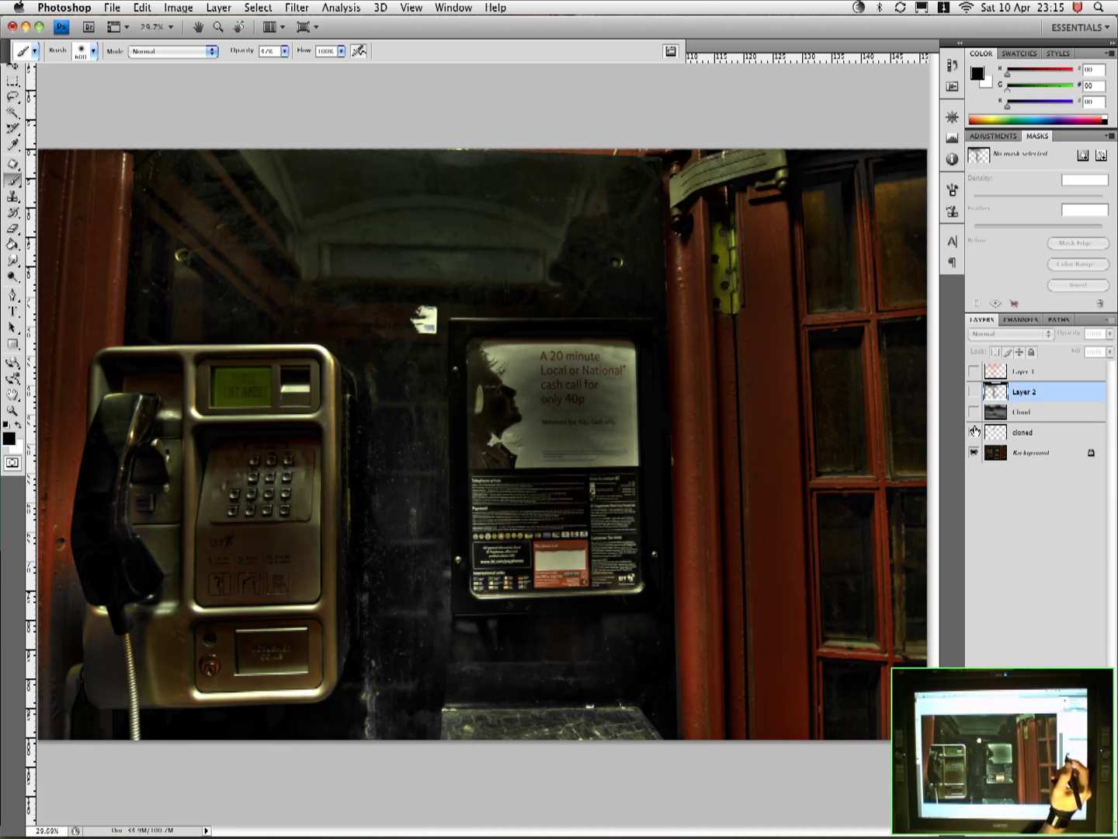
pyautogui.click(974, 432)
pyautogui.click(975, 432)
pyautogui.click(974, 432)
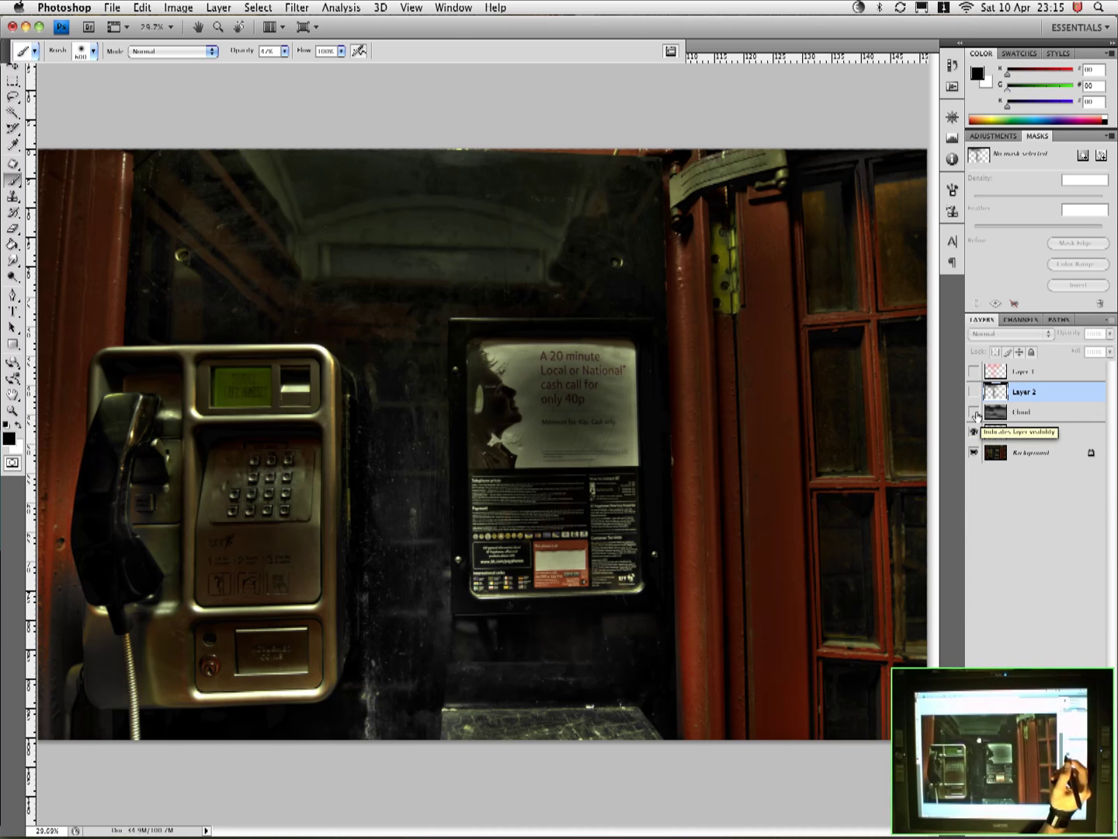
pyautogui.click(975, 412)
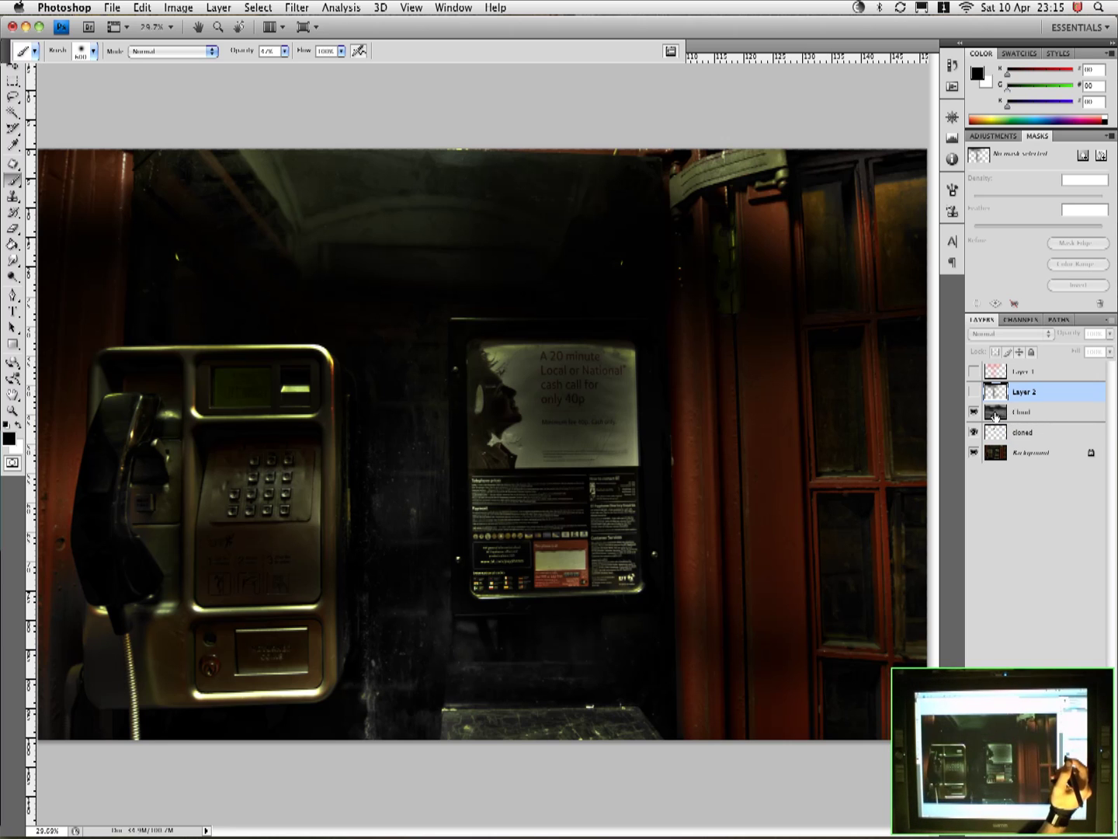
pyautogui.click(974, 411)
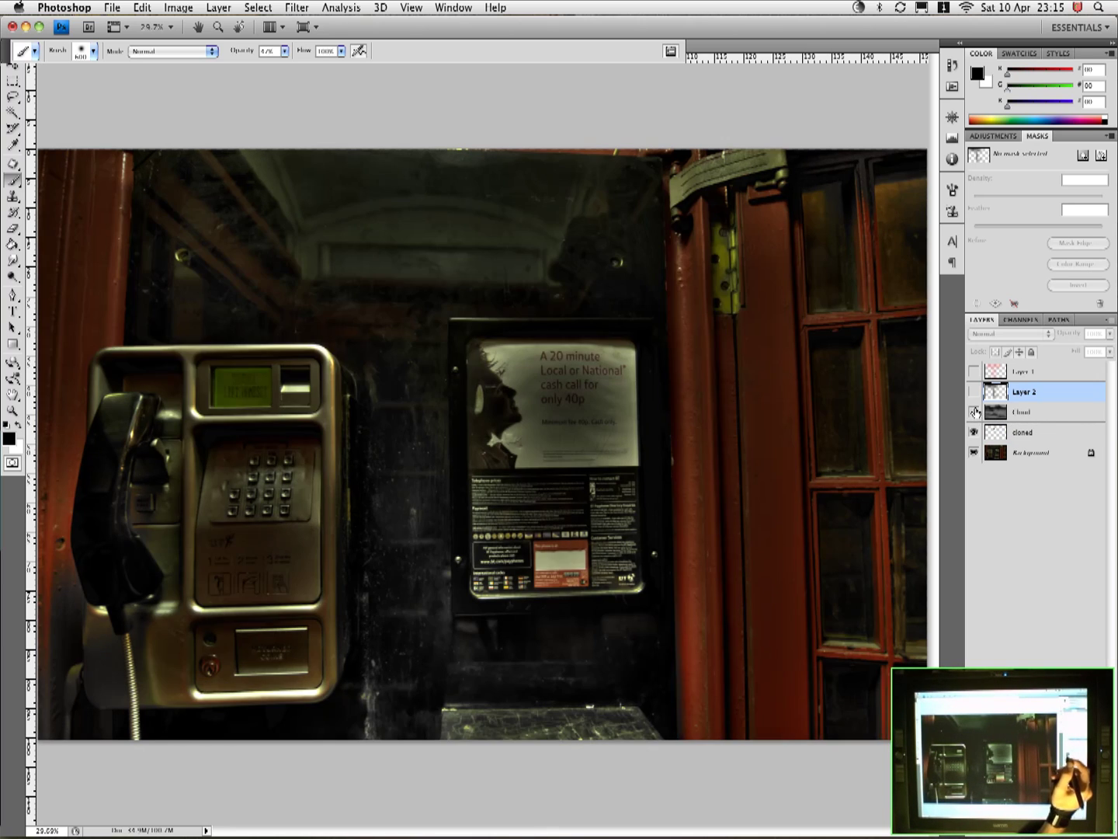
pyautogui.click(976, 412)
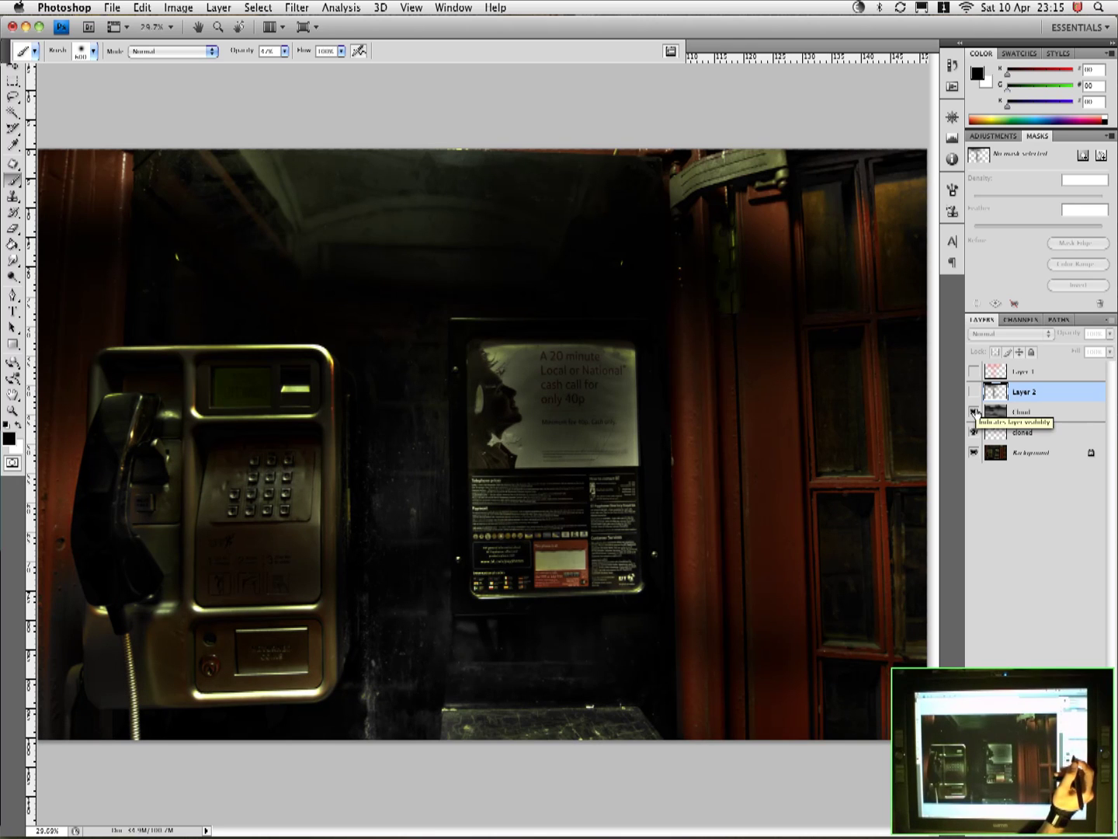
pyautogui.click(976, 411)
pyautogui.click(977, 411)
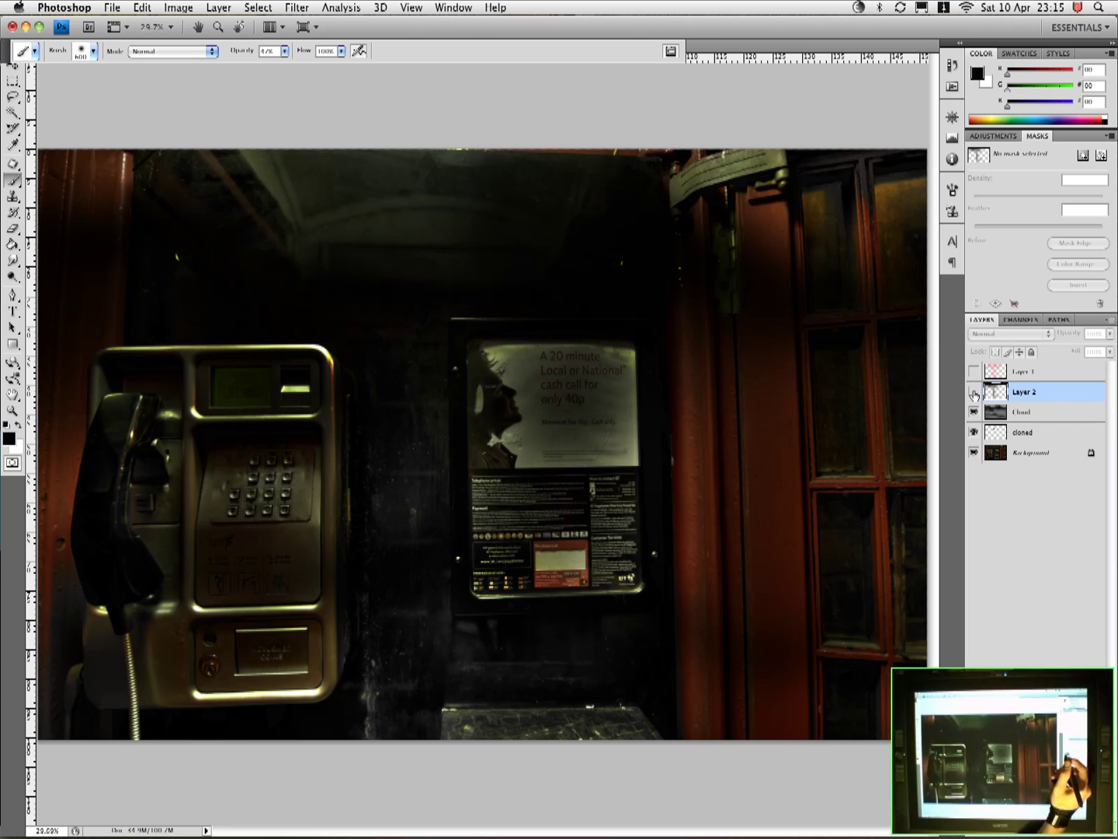
pyautogui.click(975, 393)
pyautogui.click(974, 393)
pyautogui.click(974, 394)
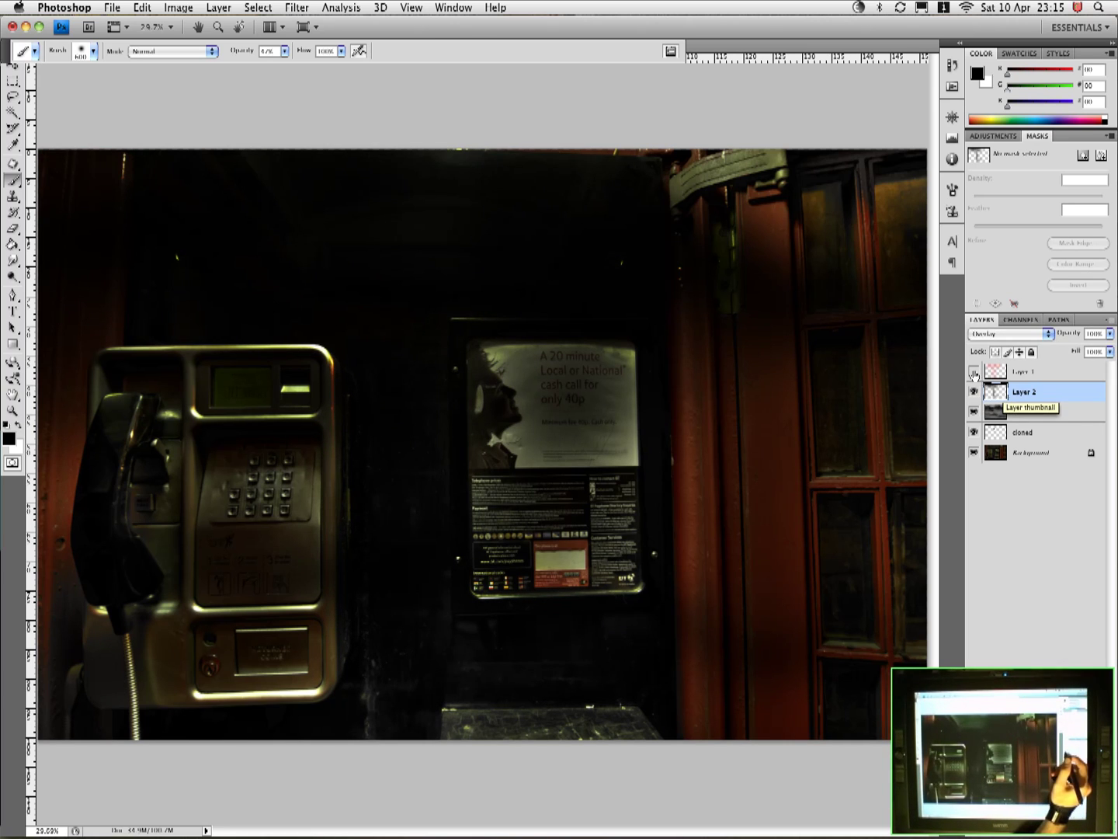
pyautogui.click(974, 373)
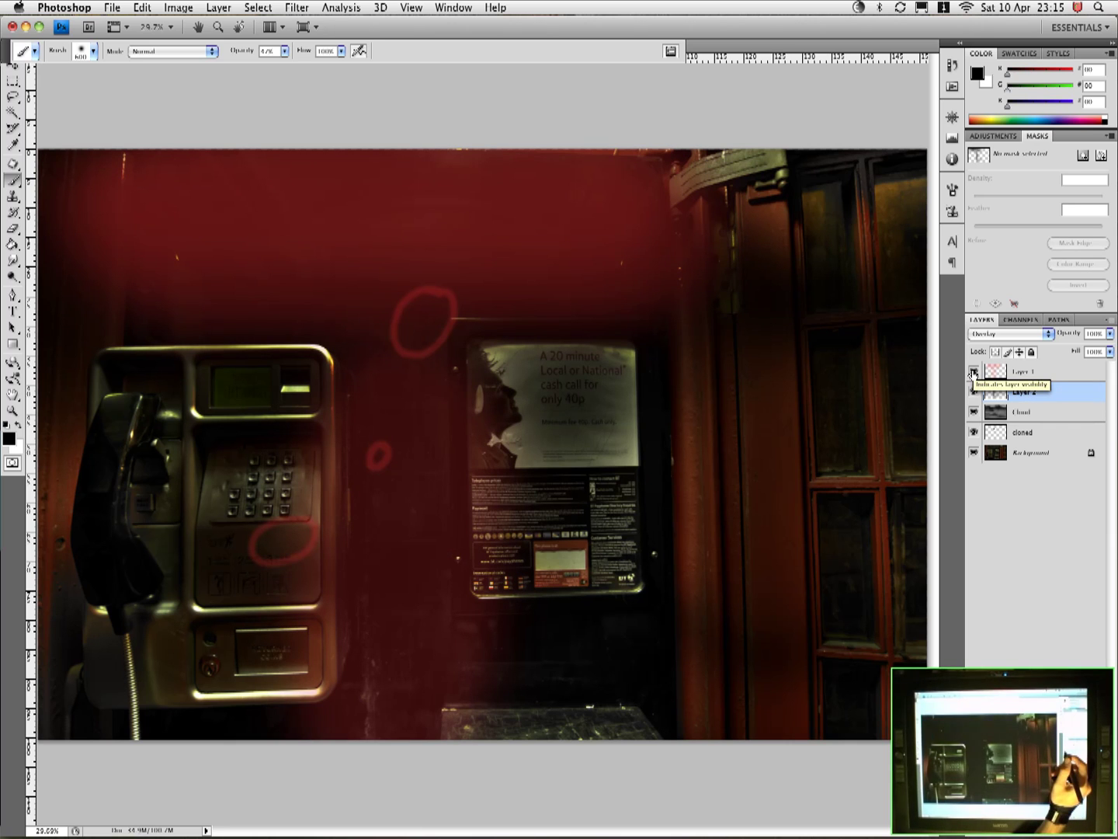
pyautogui.click(974, 373)
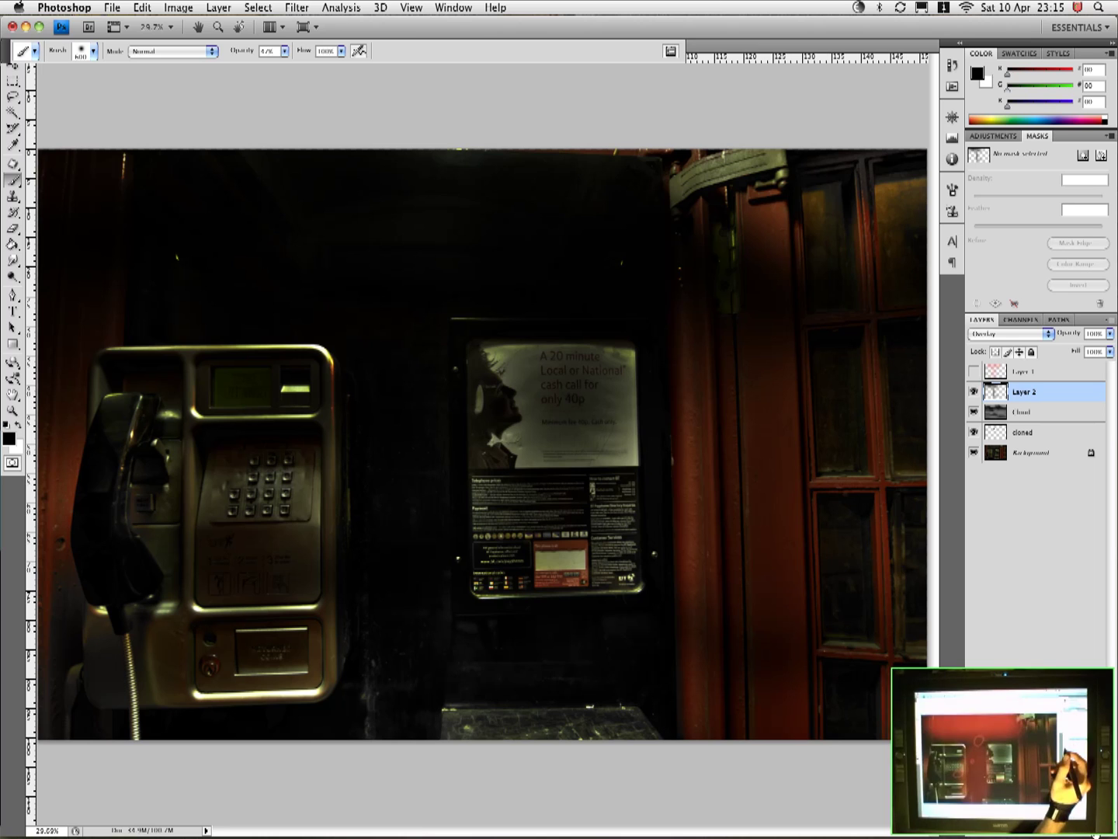
# On a new layer, paint black across the top of the phone box with a 700 px brush at 40% opacity.
pyautogui.press('alt+shift+super+n')
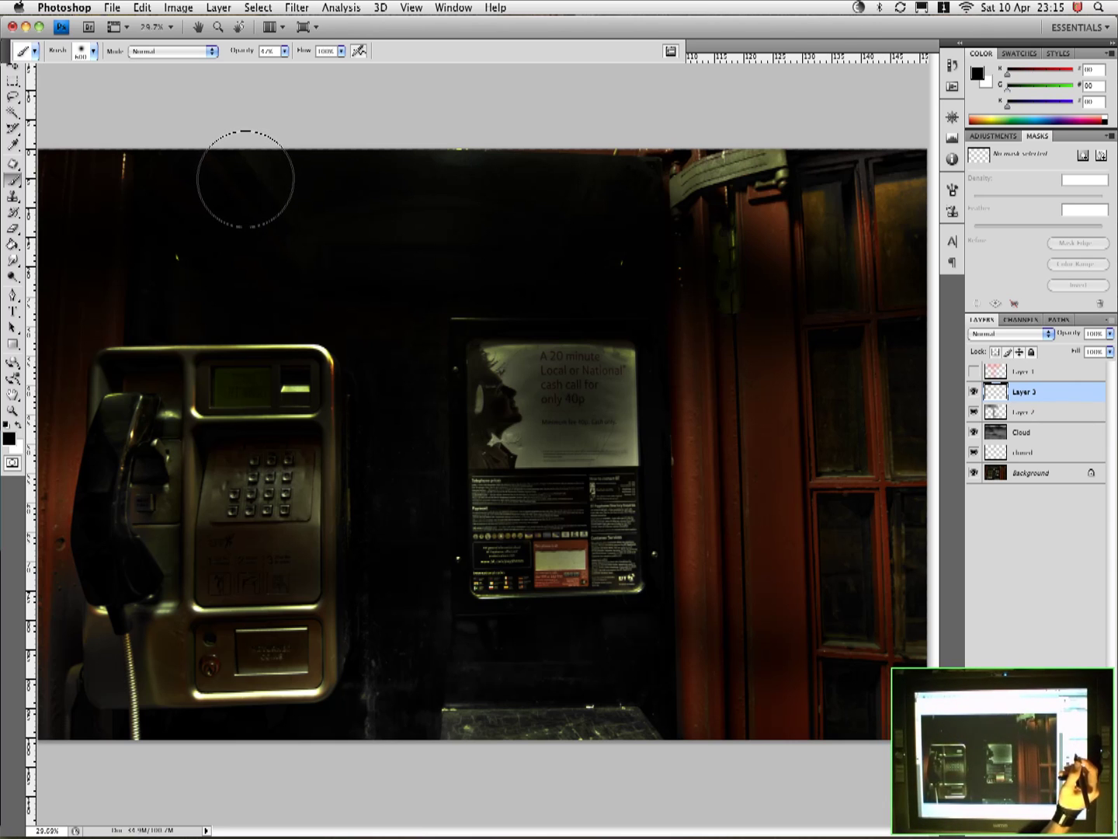
pyautogui.press(']')
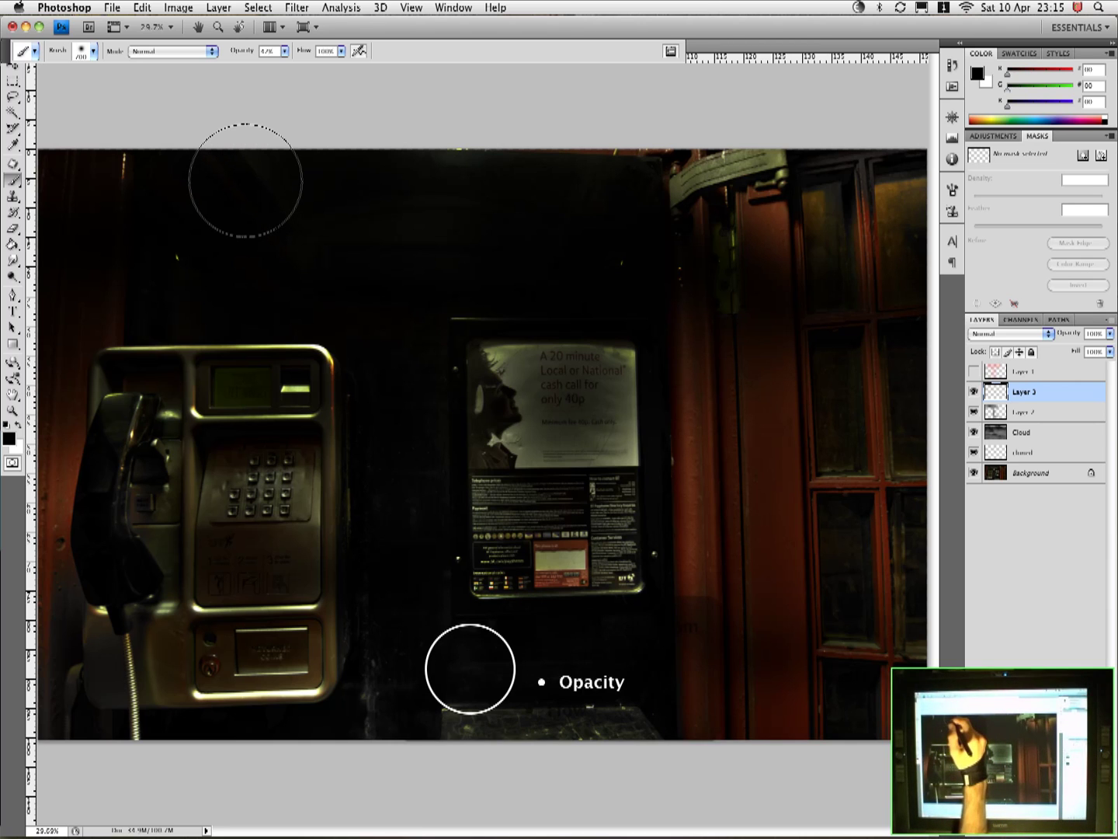
pyautogui.press('4')
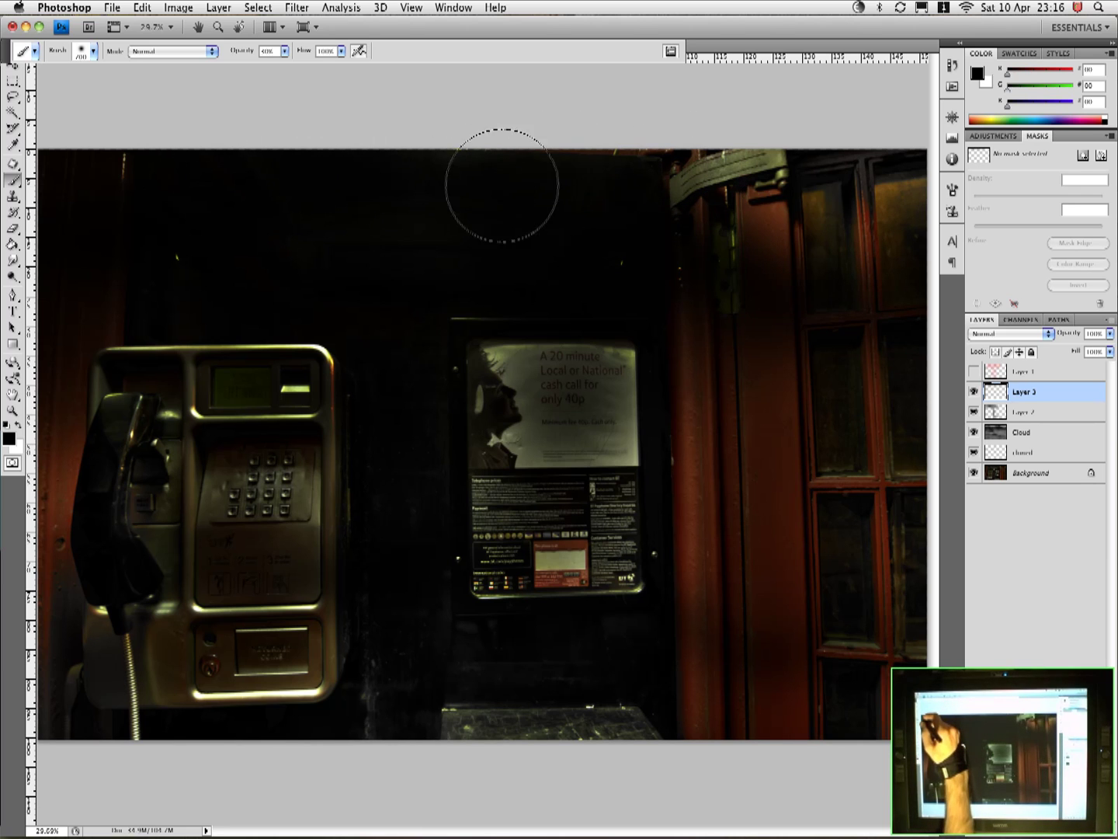
pyautogui.moveTo(668, 170)
pyautogui.mouseDown()
pyautogui.moveTo(913, 404)
pyautogui.moveTo(889, 670)
pyautogui.moveTo(899, 768)
pyautogui.moveTo(893, 608)
pyautogui.moveTo(908, 653)
pyautogui.moveTo(888, 790)
pyautogui.moveTo(894, 744)
pyautogui.moveTo(719, 747)
pyautogui.moveTo(845, 723)
pyautogui.moveTo(468, 726)
pyautogui.moveTo(371, 732)
pyautogui.moveTo(536, 725)
pyautogui.moveTo(229, 749)
pyautogui.moveTo(416, 725)
pyautogui.moveTo(85, 736)
pyautogui.moveTo(59, 714)
pyautogui.moveTo(71, 694)
pyautogui.moveTo(40, 441)
pyautogui.moveTo(48, 539)
pyautogui.mouseUp()
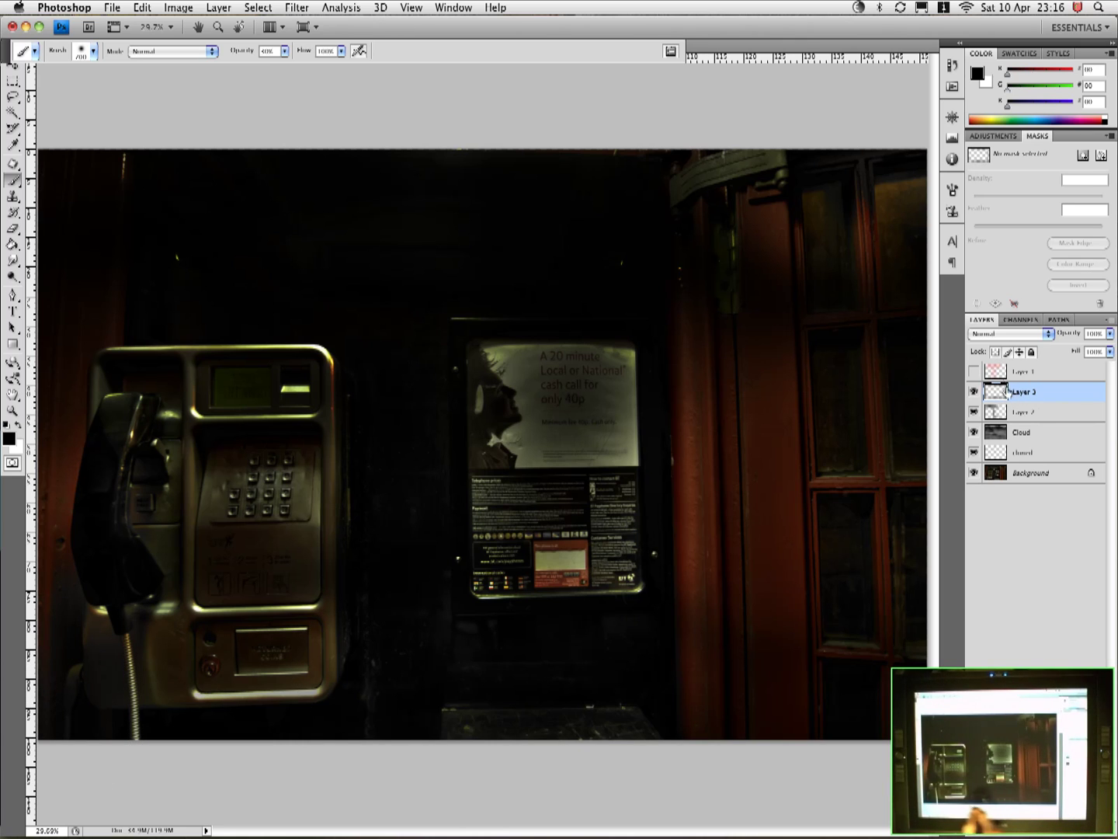
# Set Layer 3's blend mode to Overlay.
pyautogui.click(1006, 333)
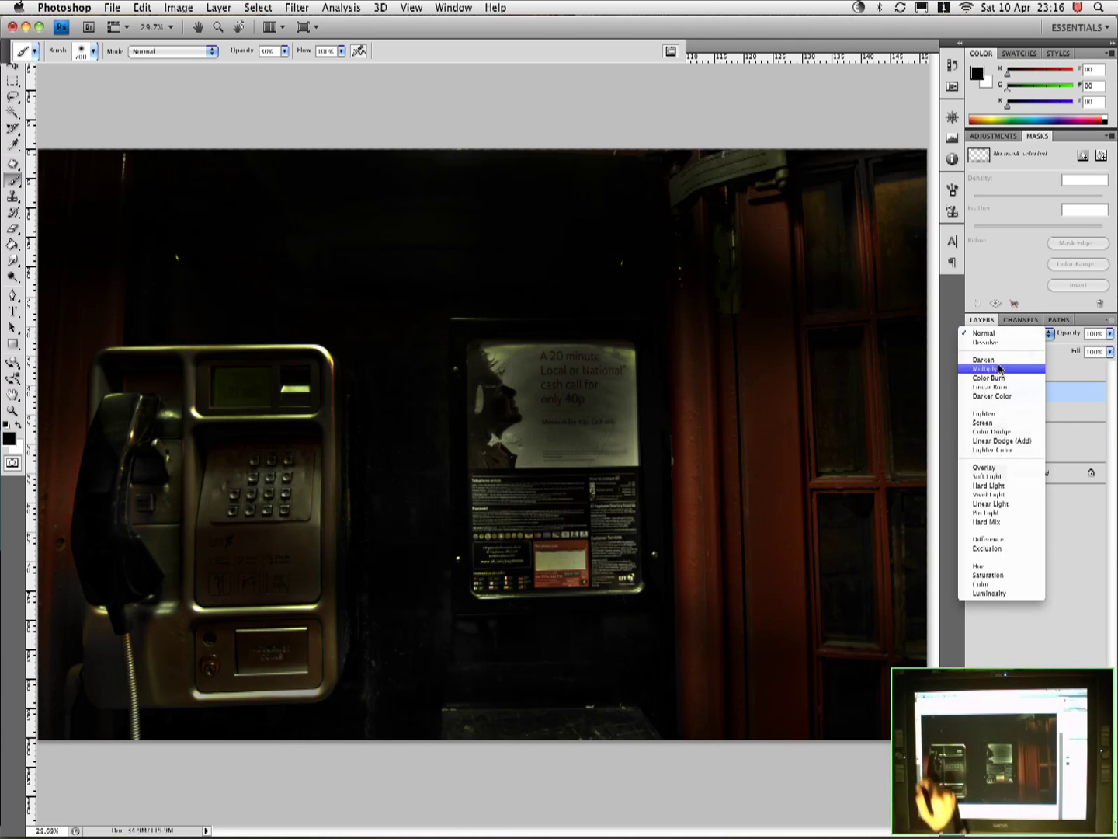
pyautogui.click(1005, 466)
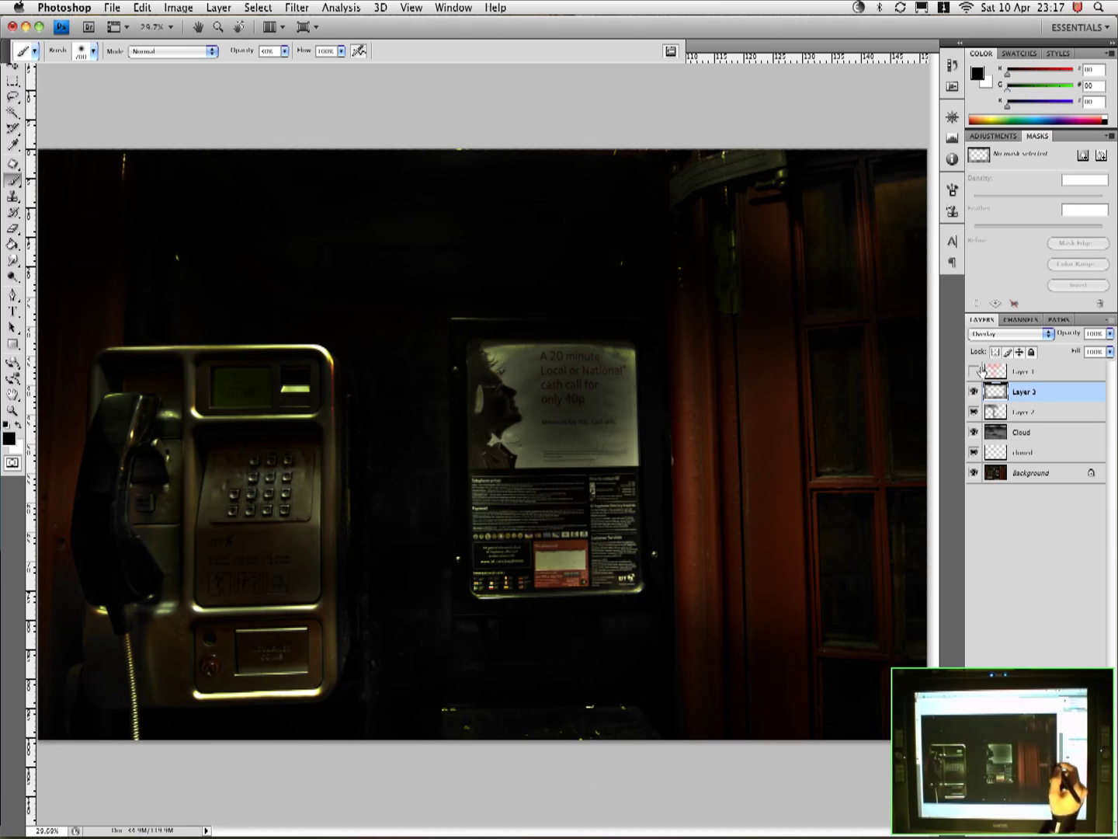
# Compare the image with Layer 3 on and off, then lower Layer 3's opacity slightly.
pyautogui.click(974, 395)
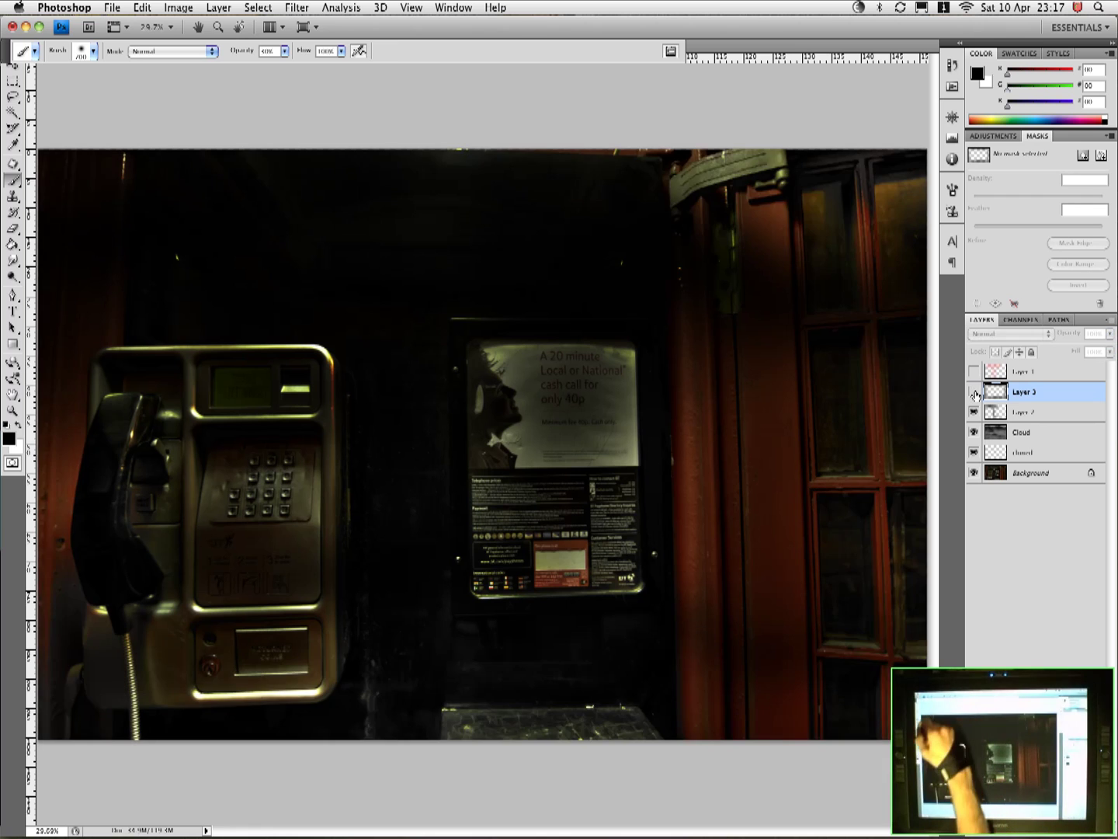
pyautogui.click(974, 394)
pyautogui.click(974, 395)
pyautogui.click(973, 394)
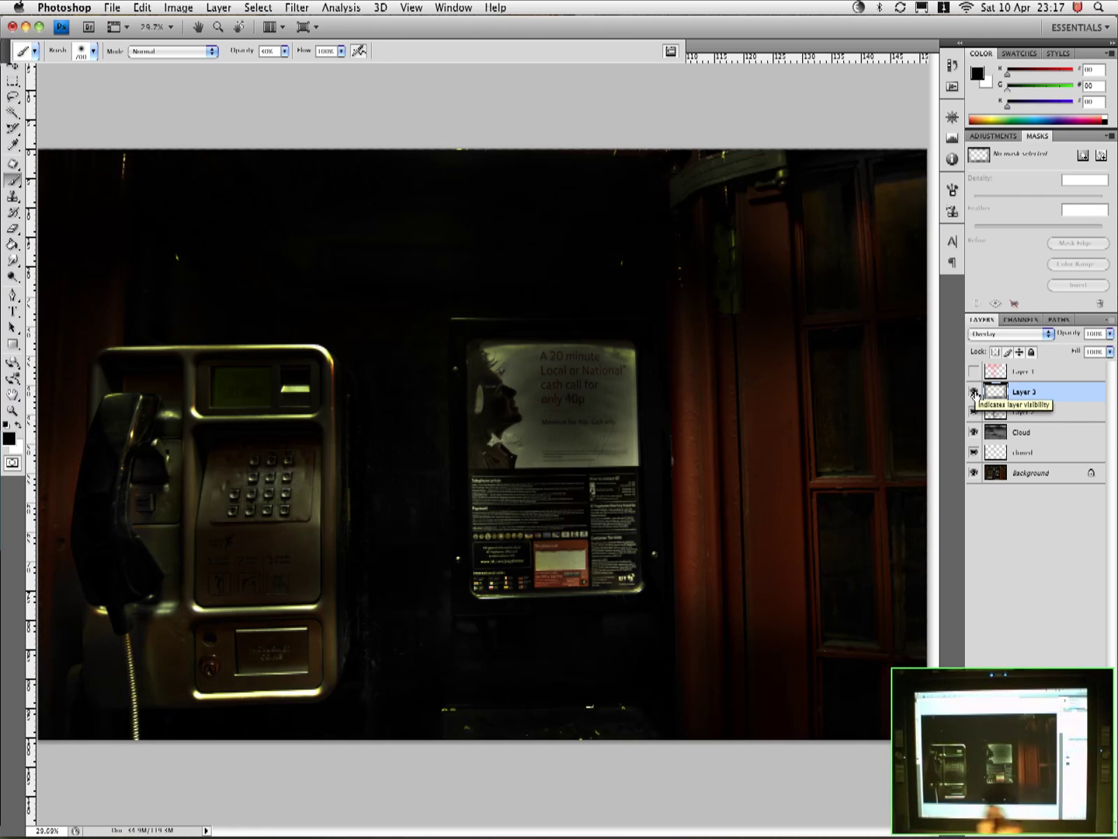
pyautogui.click(973, 394)
pyautogui.click(974, 395)
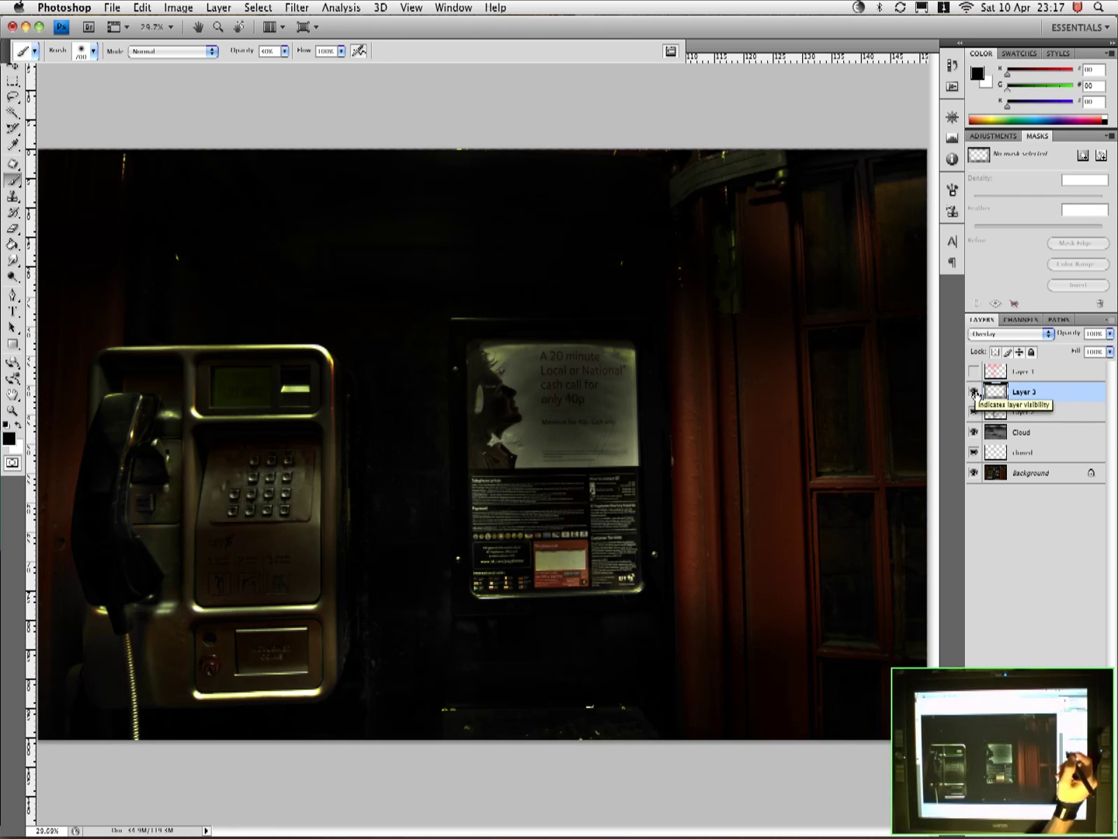
pyautogui.click(974, 394)
pyautogui.click(975, 394)
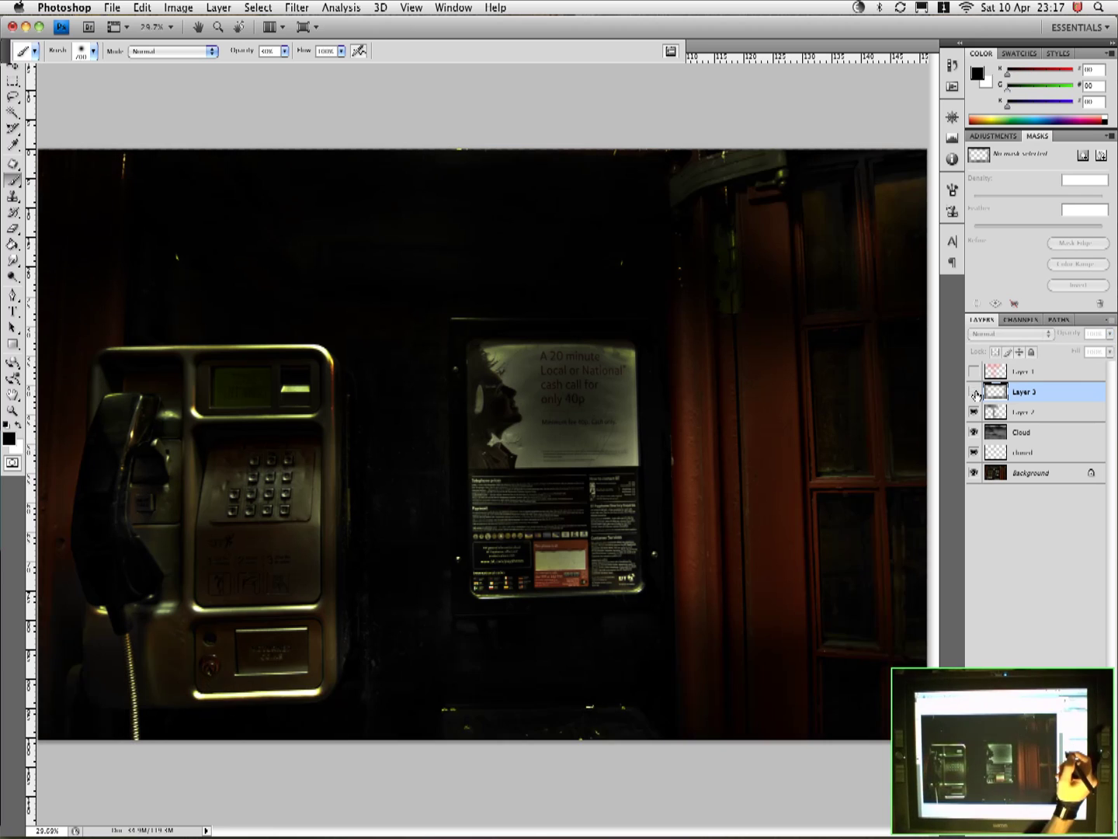
pyautogui.click(974, 394)
pyautogui.click(975, 394)
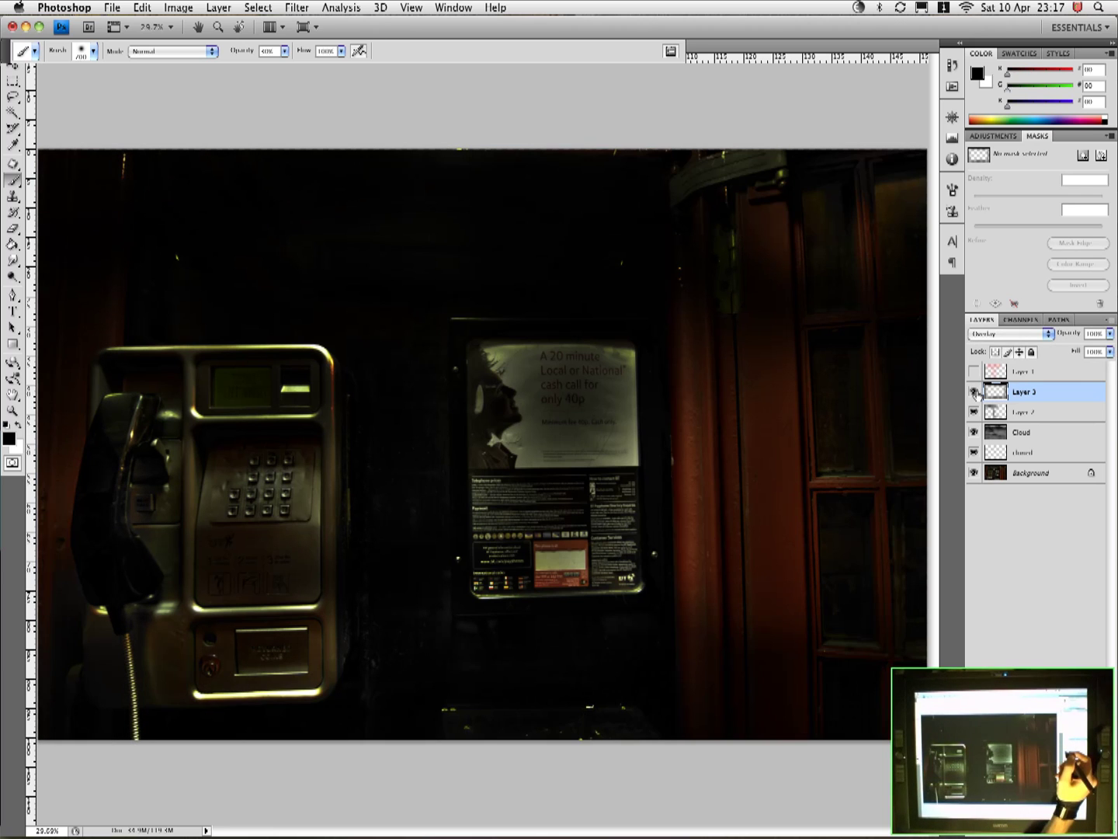
pyautogui.click(1109, 352)
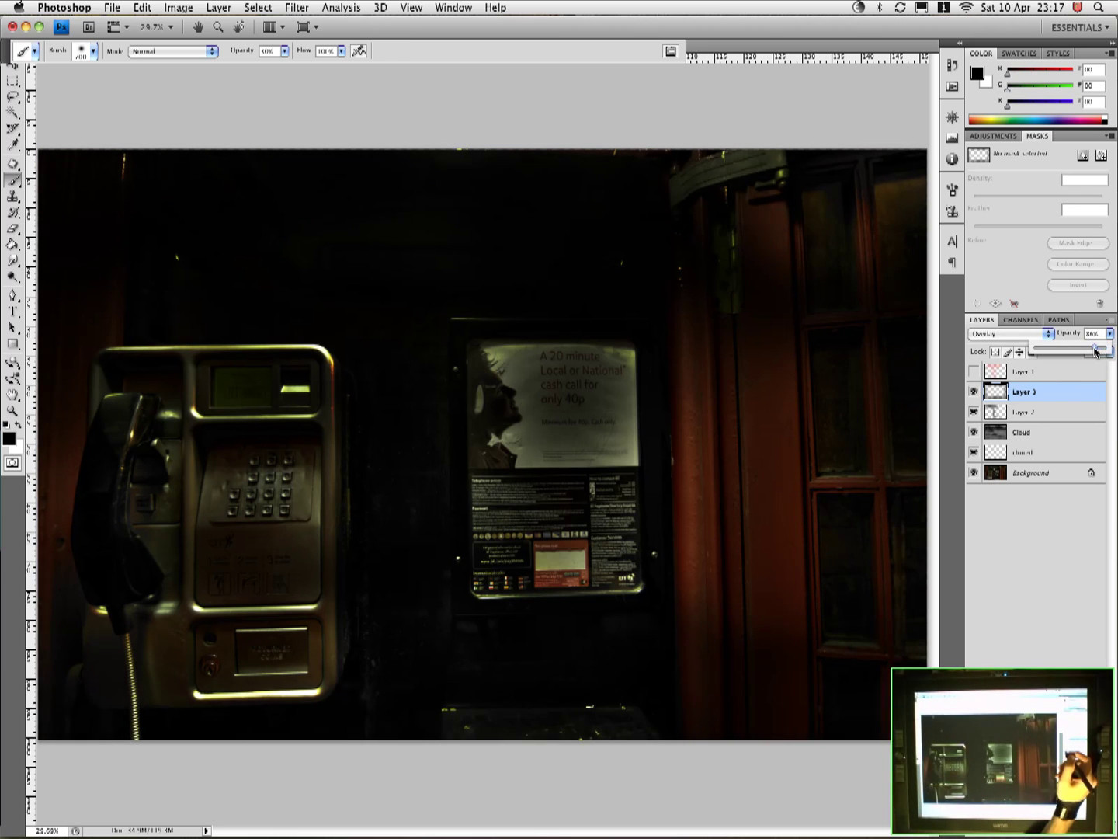
pyautogui.moveTo(1095, 352); pyautogui.dragTo(1073, 352)
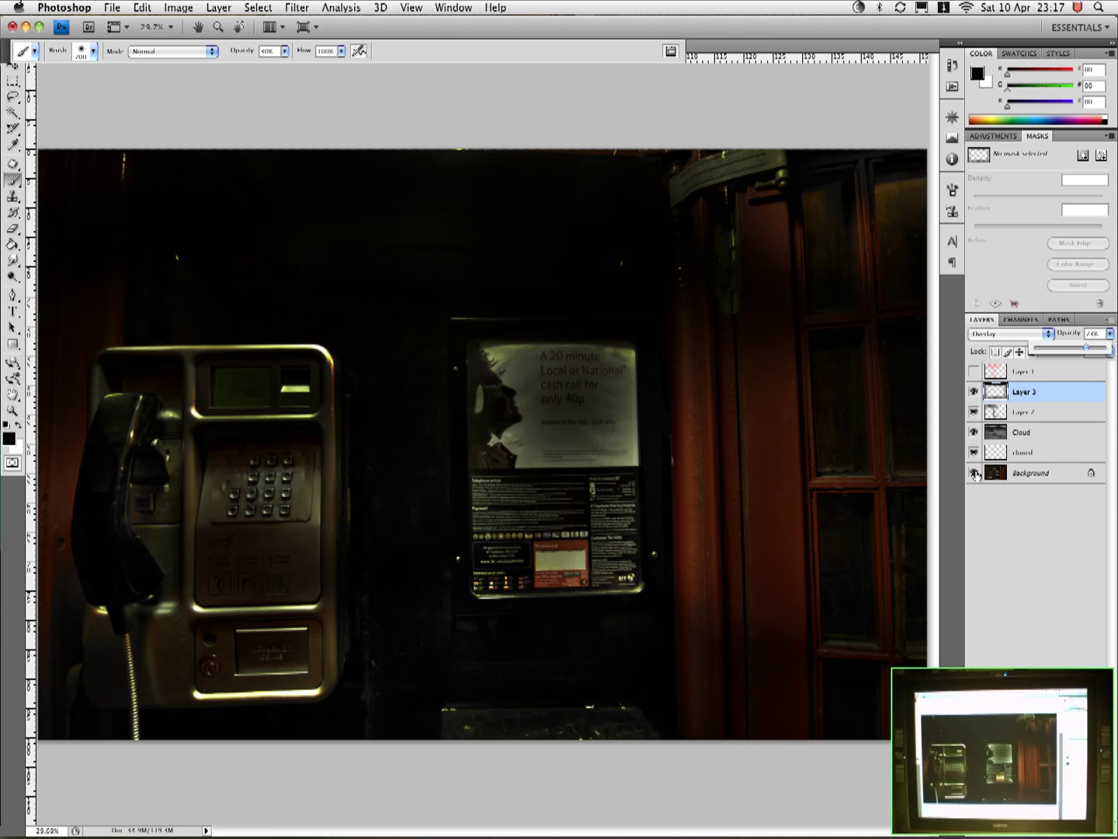
pyautogui.keyDown('alt'); pyautogui.click(973, 474); pyautogui.keyUp('alt')
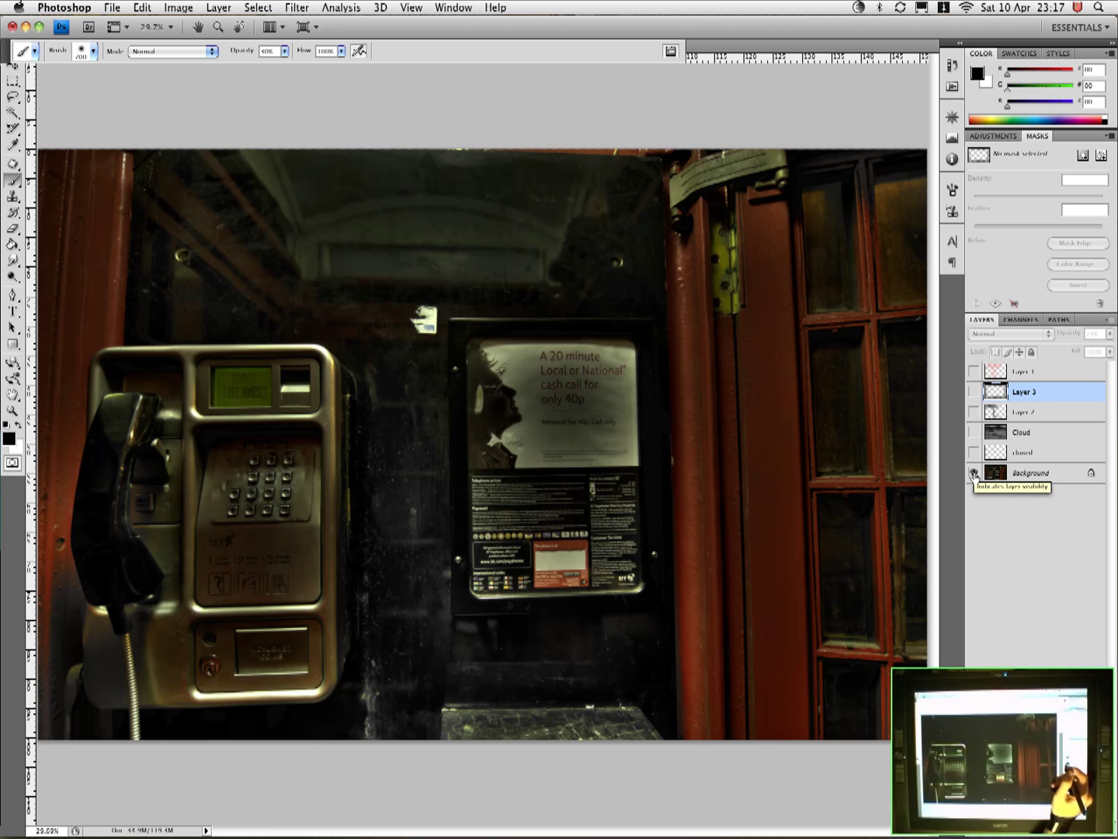
pyautogui.keyDown('alt'); pyautogui.click(973, 474); pyautogui.keyUp('alt')
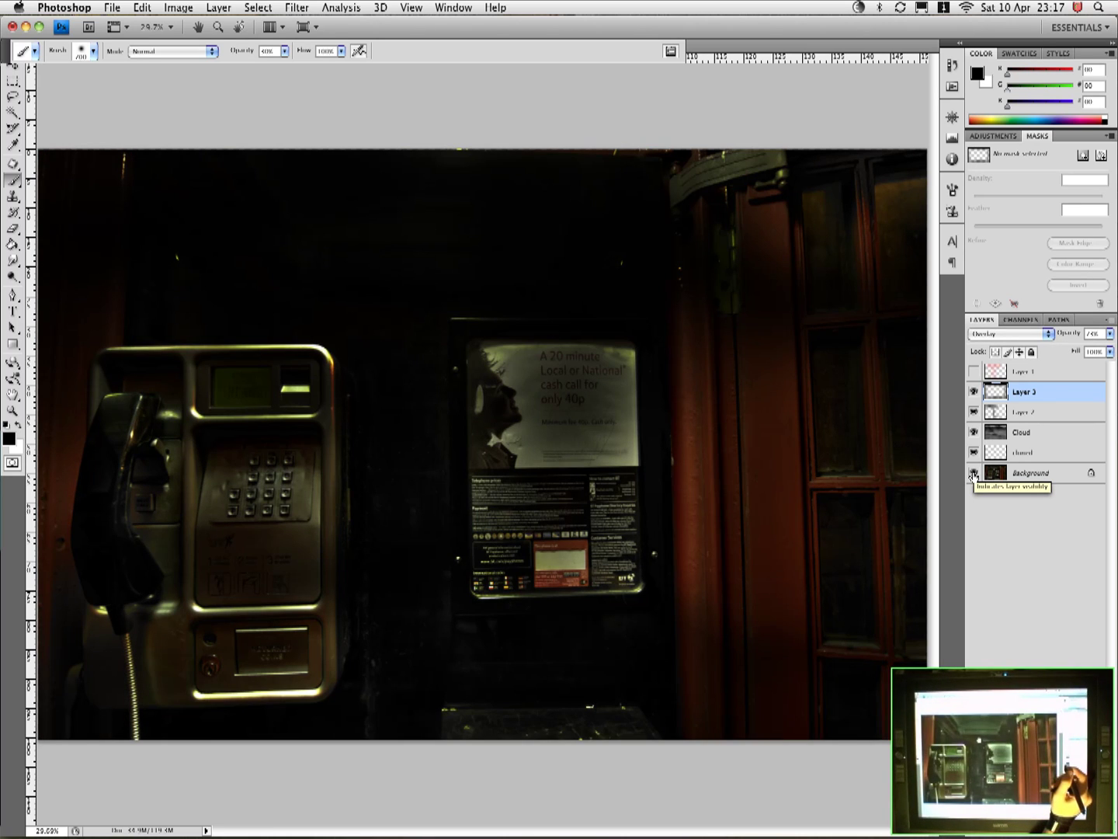